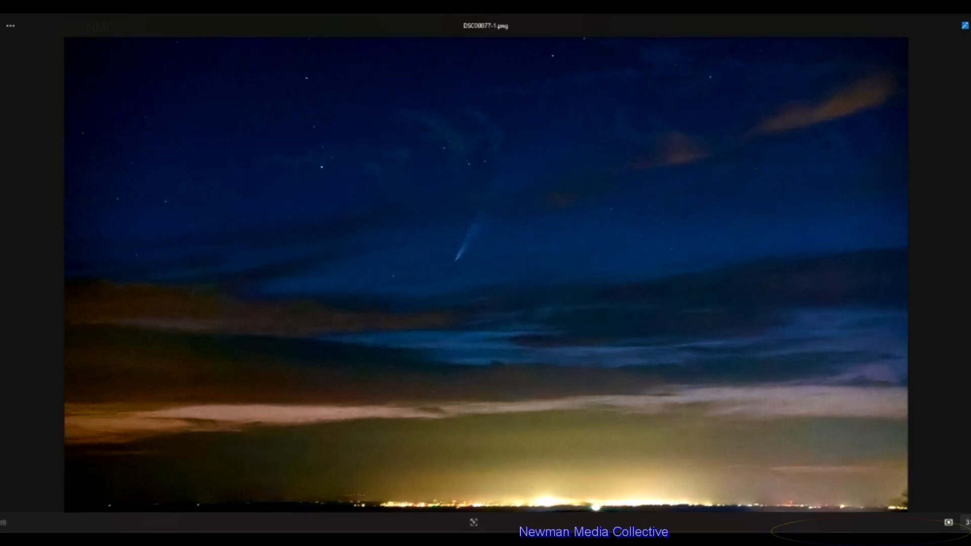
Compare the night-sky shots in the Sony ZV1 folder and open the raw photo DSC00077.ARW for adjustment
key("Right")
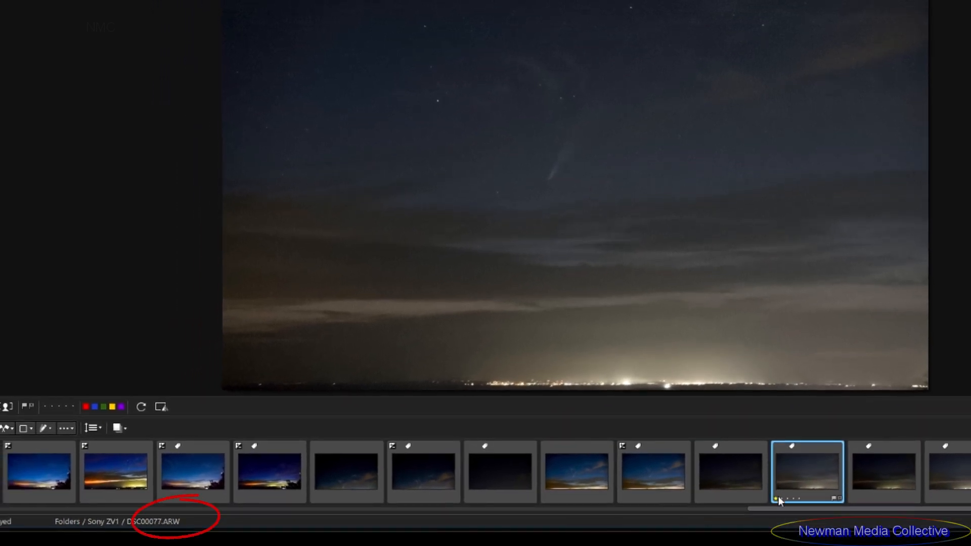
left_click(745, 476)
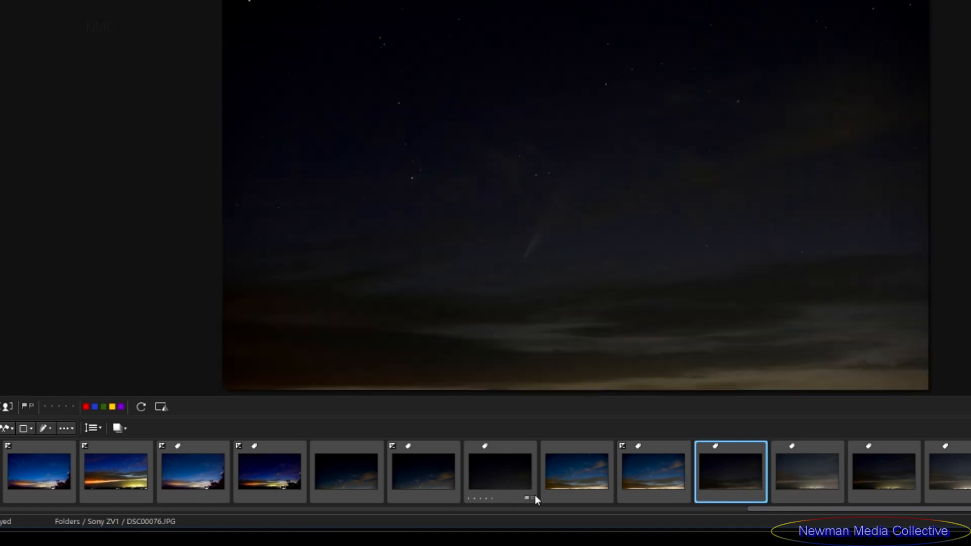
left_click(655, 480)
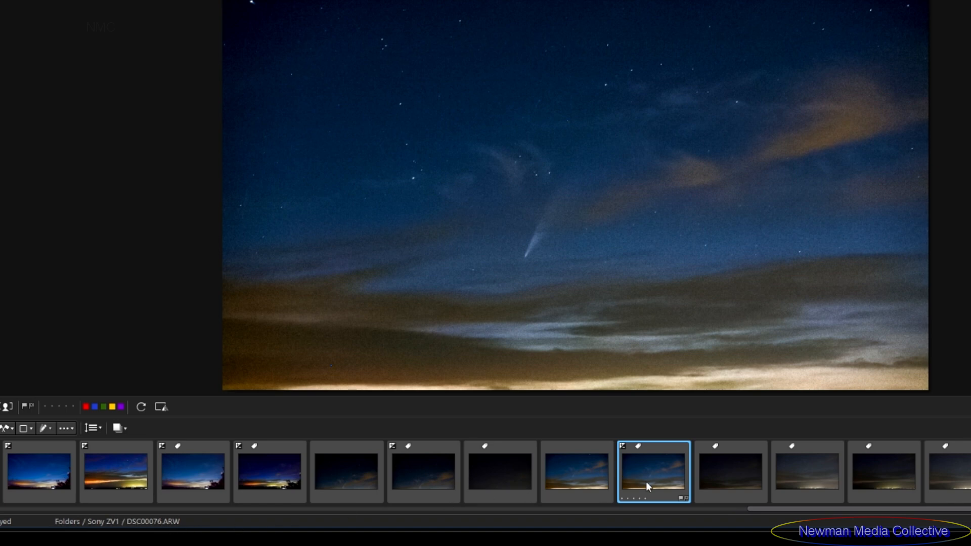
left_click(799, 480)
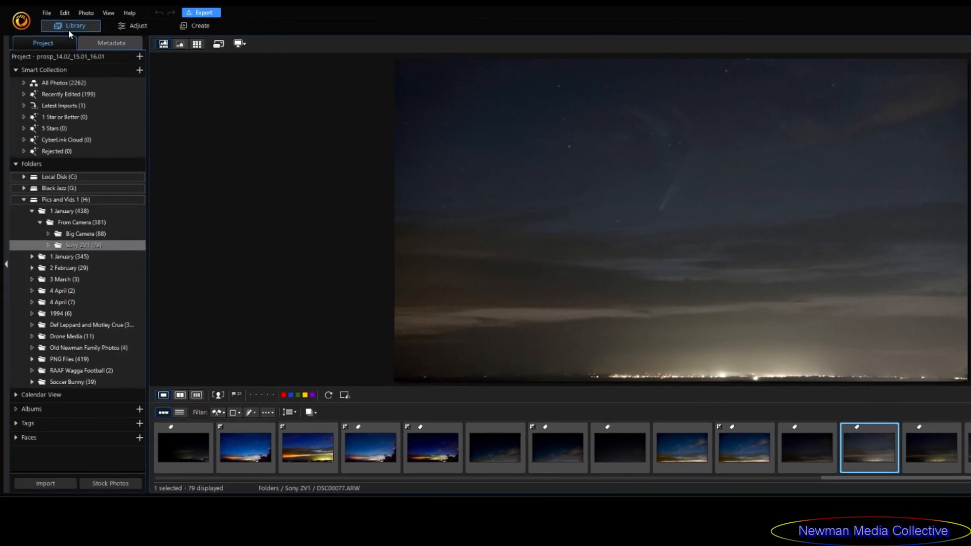
left_click(137, 27)
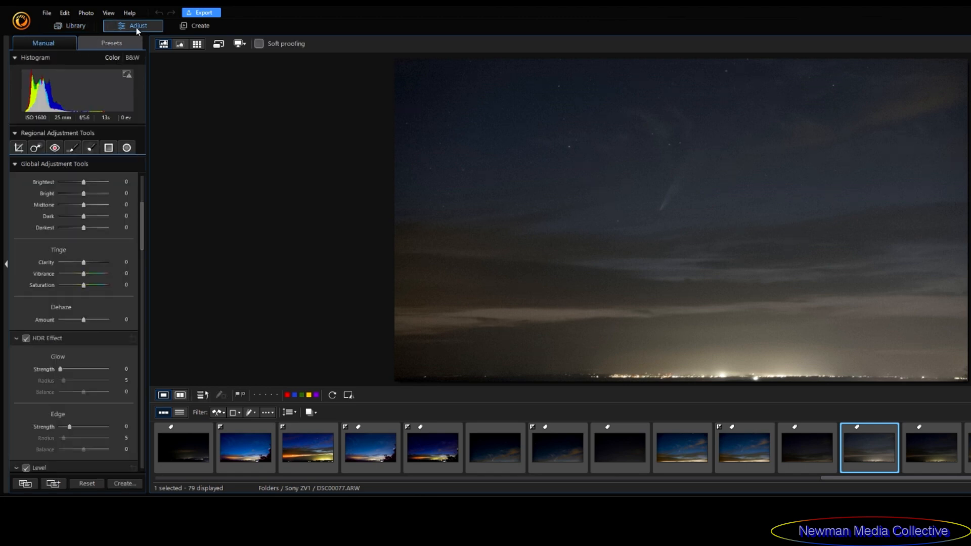
Apply the automatic tone correction to the photo and set its exposure to 0.40
left_click_drag(140, 216, 129, 453)
scroll(128, 453, "down", 1)
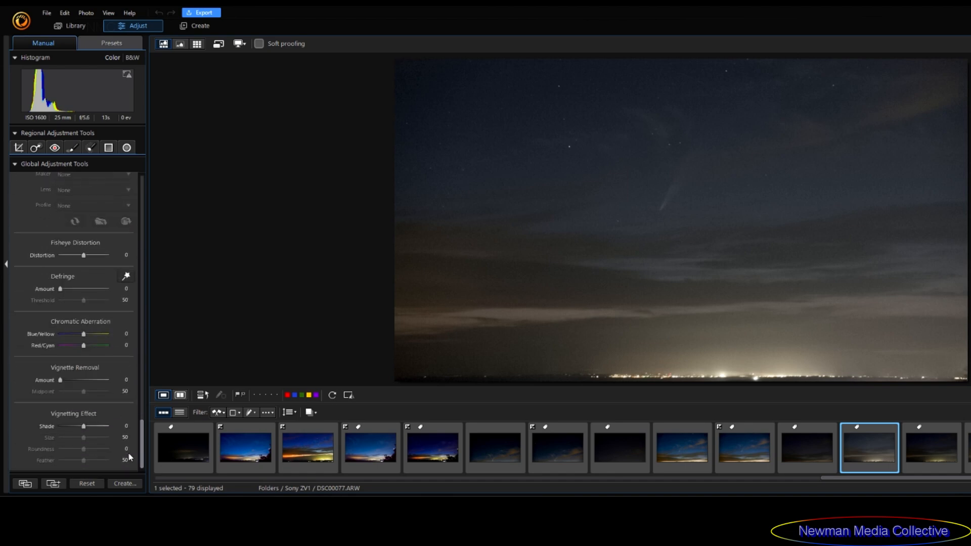
left_click_drag(141, 434, 151, 368)
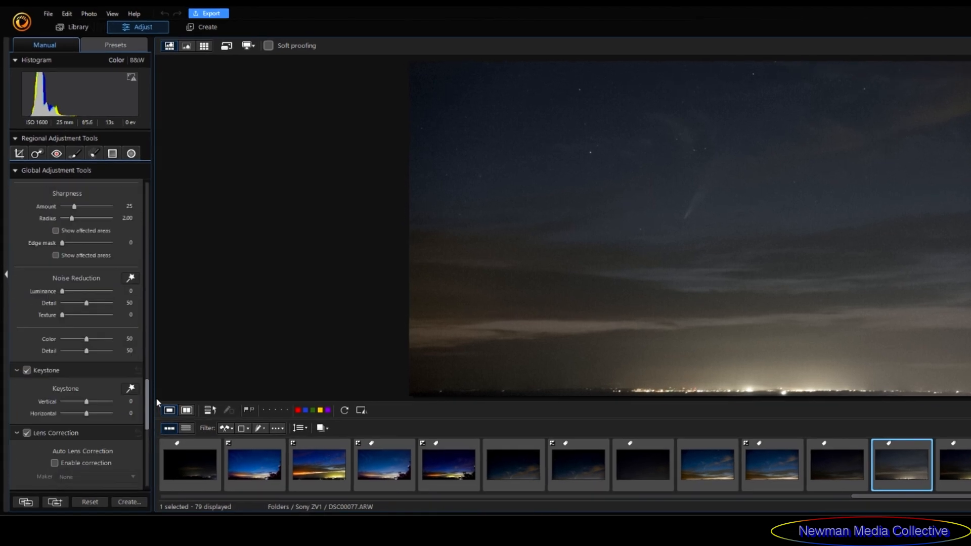
left_click_drag(168, 403, 202, 210)
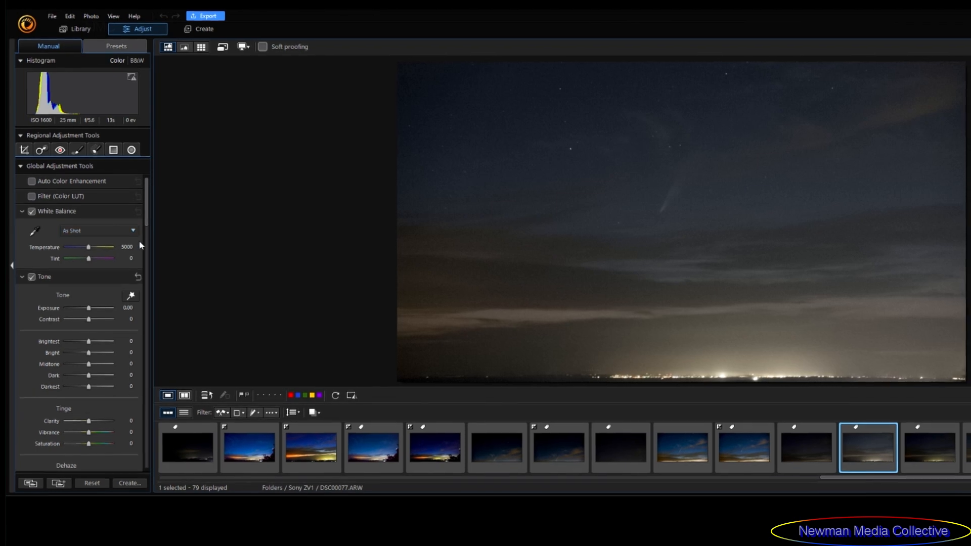
left_click(128, 292)
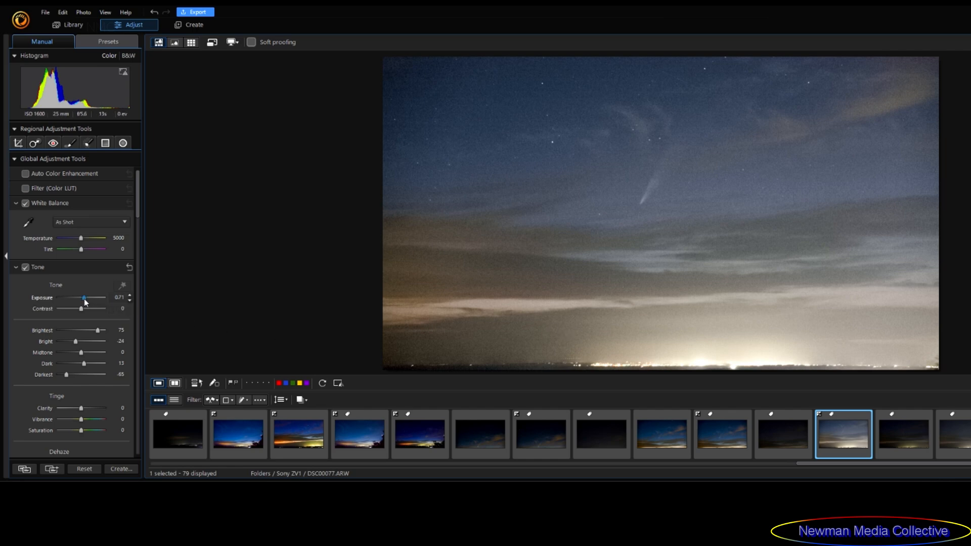
left_click_drag(85, 302, 83, 302)
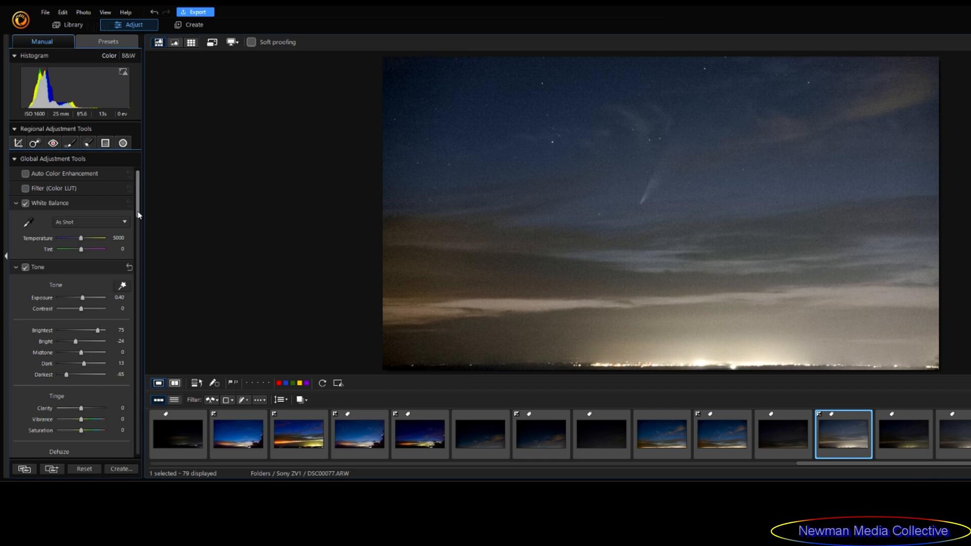
Test the dehaze effect at -100 and 100 and set its amount to 53
left_click_drag(139, 215, 134, 248)
scroll(133, 248, "down", 2)
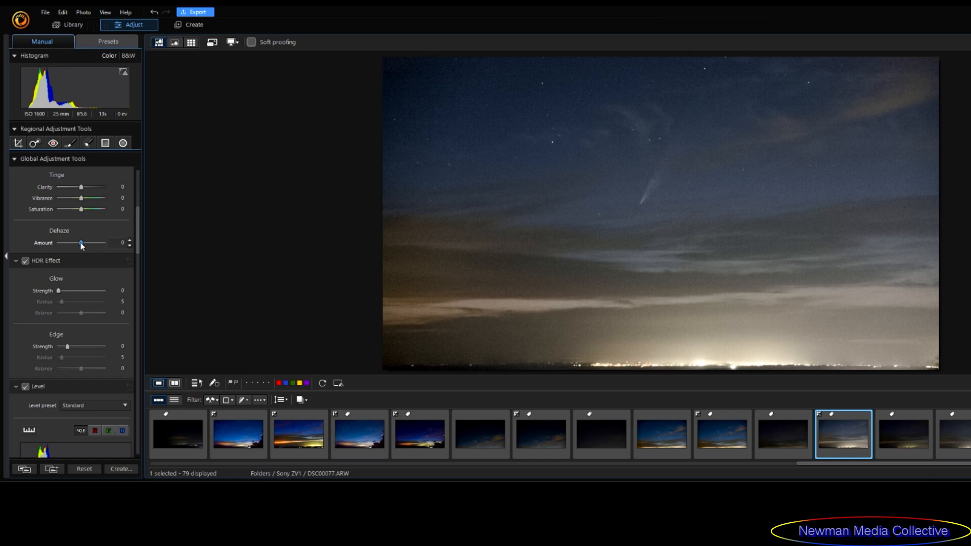
left_click_drag(81, 244, 79, 244)
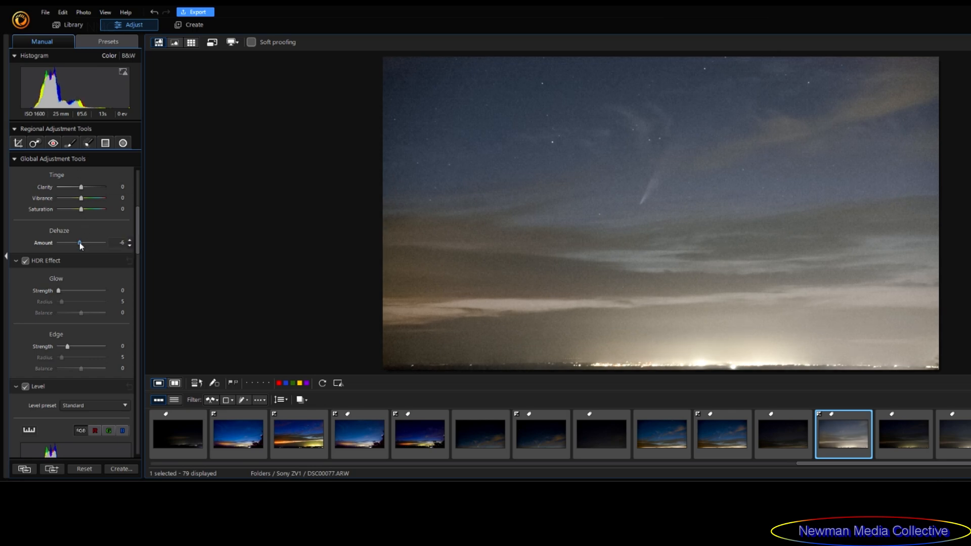
left_click_drag(80, 245, 54, 244)
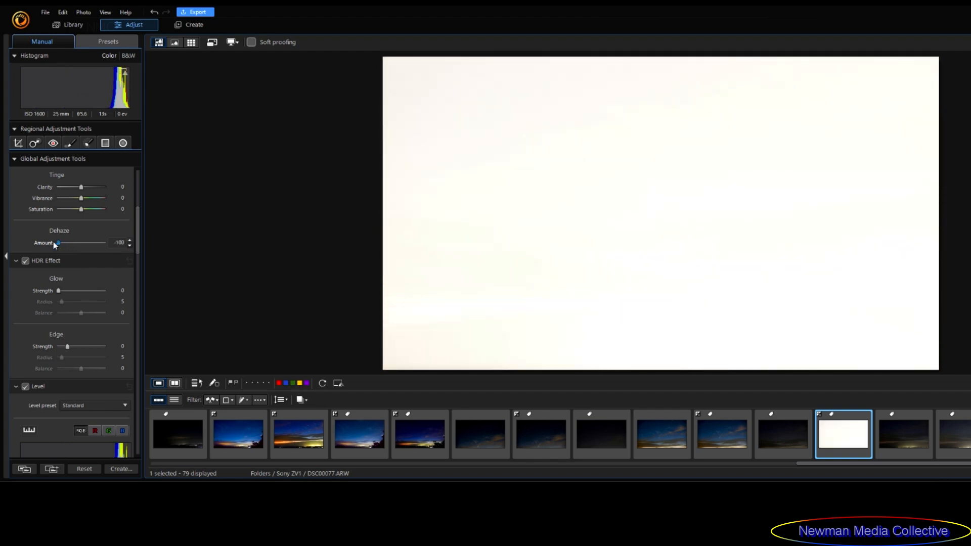
left_click_drag(58, 244, 114, 245)
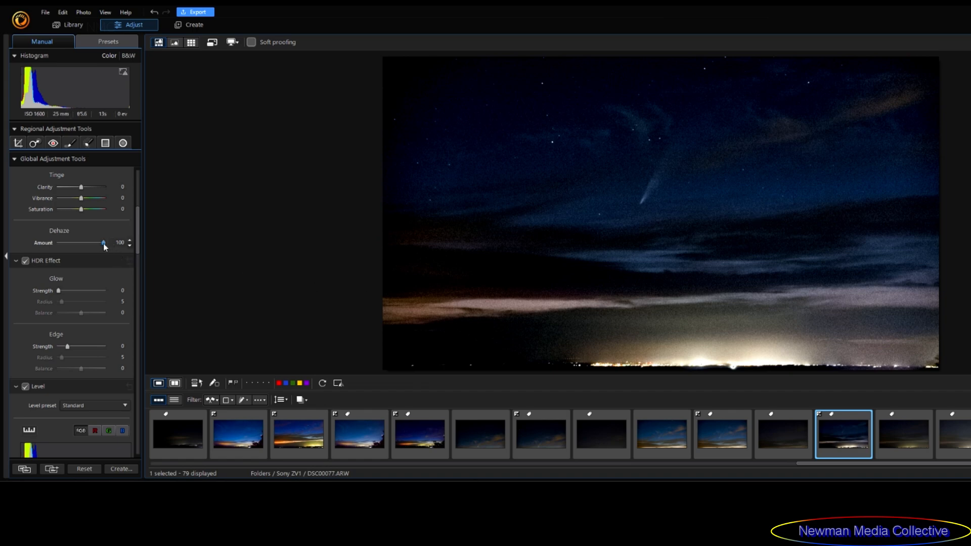
mouse_move(105, 247)
left_mouse_down()
mouse_move(88, 247)
mouse_move(116, 245)
mouse_move(94, 244)
left_mouse_up()
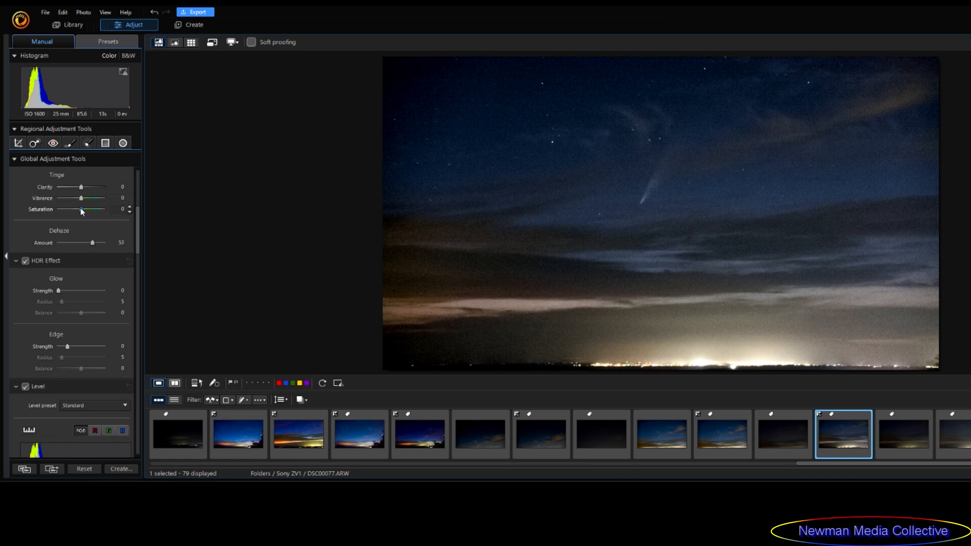
Try the saturation at -100 and 100 and compare the result with the neighbouring photos
left_click_drag(80, 209, 54, 210)
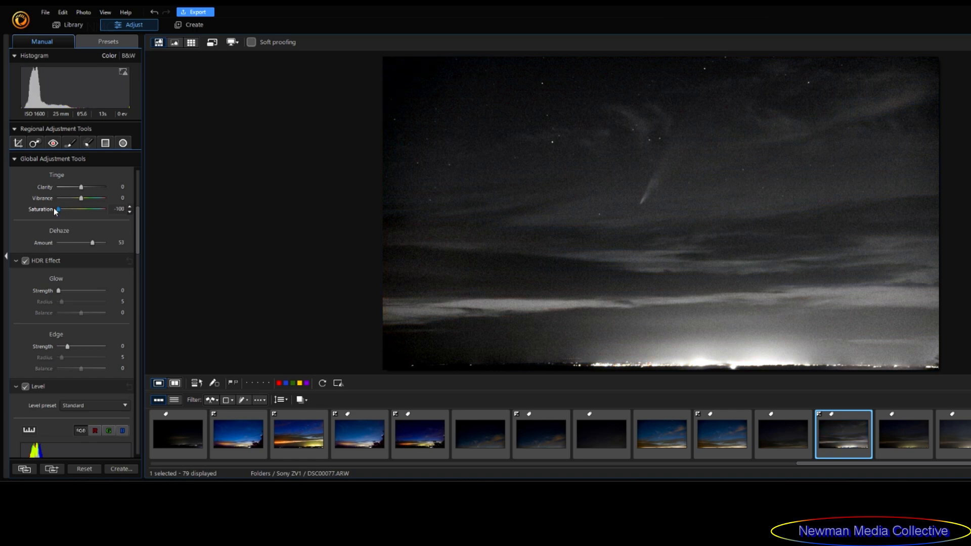
left_click_drag(57, 208, 126, 212)
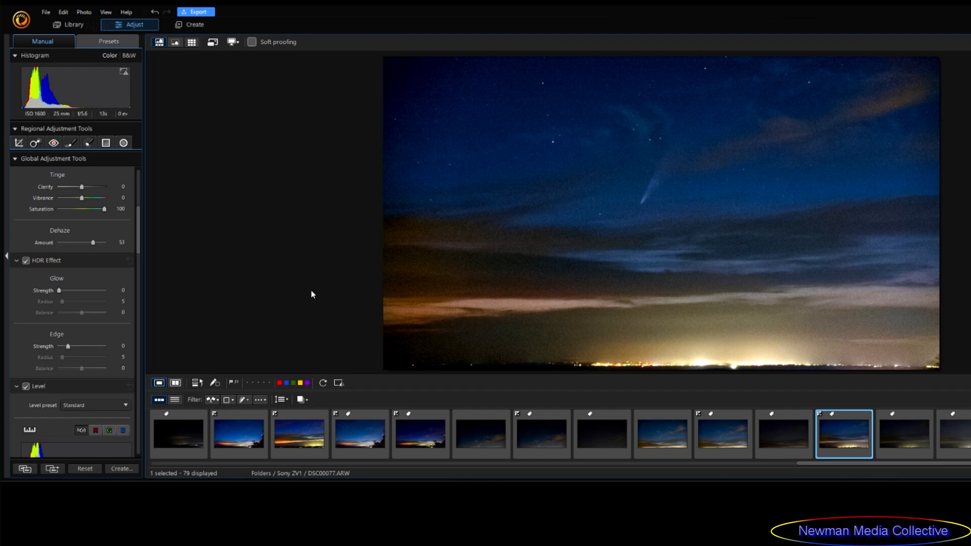
left_click(782, 436)
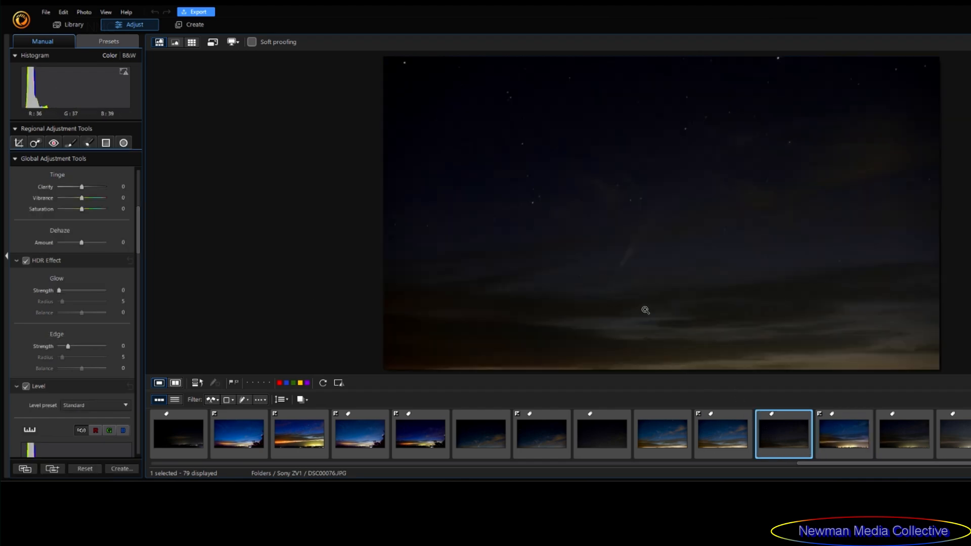
left_click(845, 441)
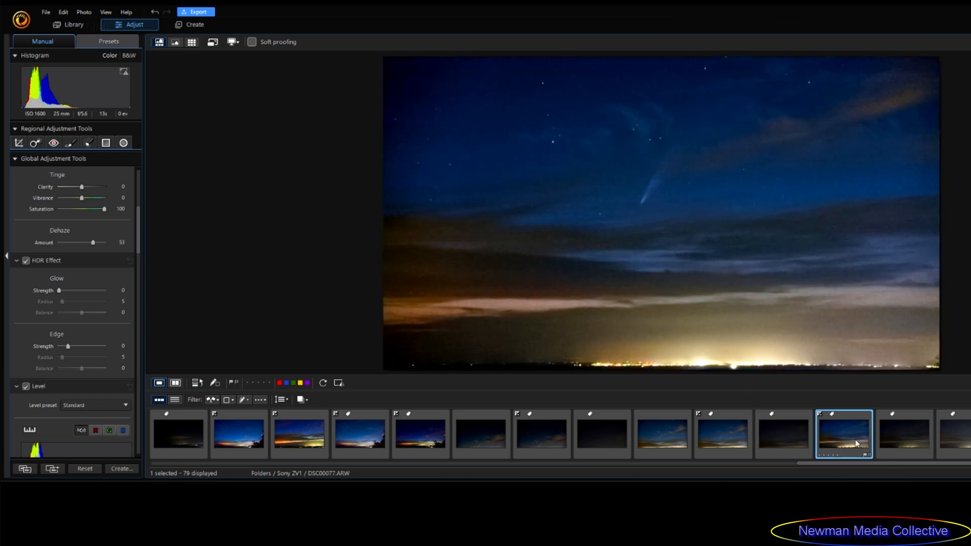
left_click(909, 443)
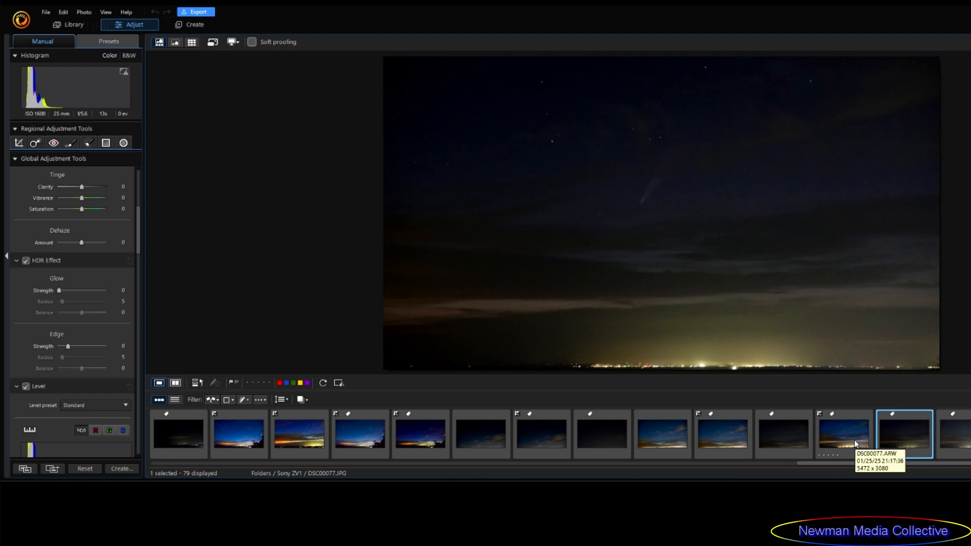
left_click(836, 438)
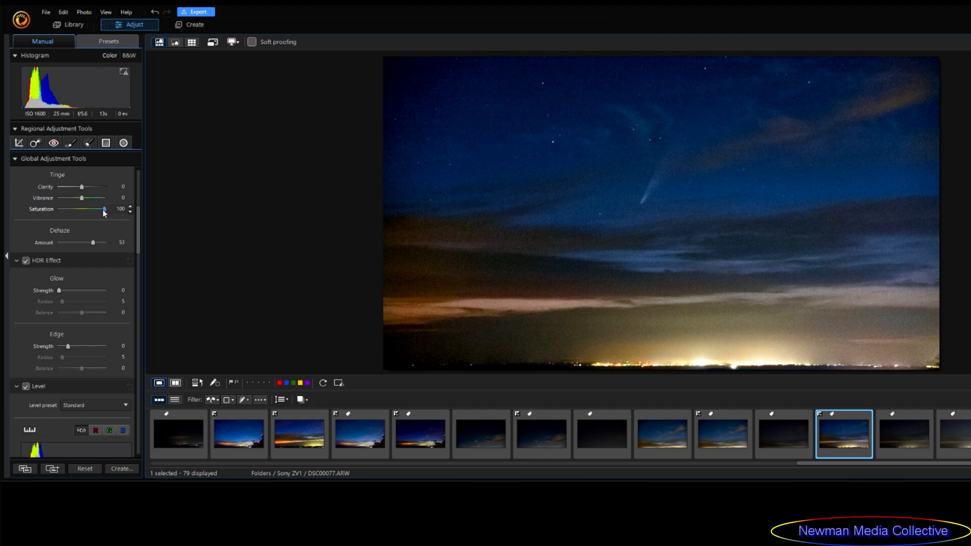
Try the vibrance at both extremes, and set Vibrance to 43 and Saturation to 51
mouse_move(97, 211)
left_mouse_down()
mouse_move(86, 212)
mouse_move(103, 212)
left_mouse_up()
left_click_drag(82, 198, 51, 201)
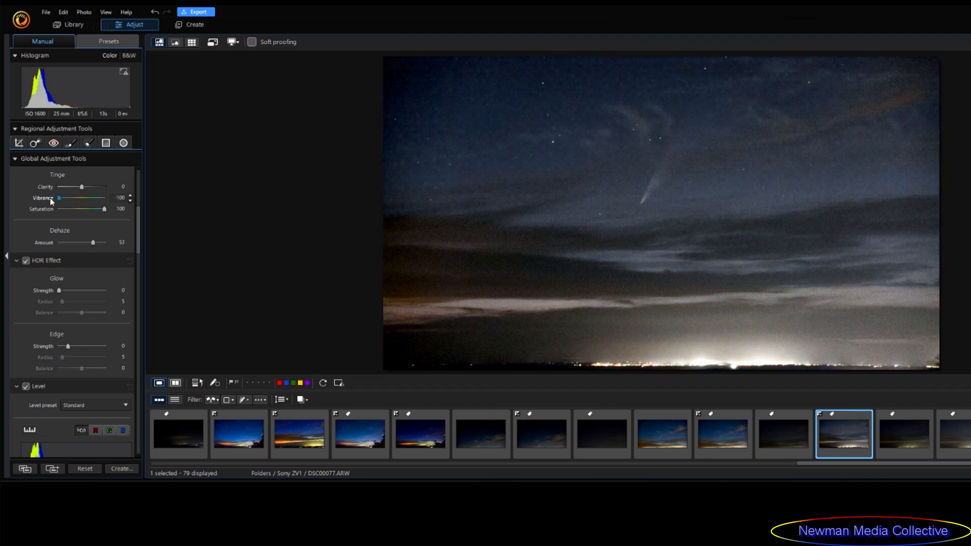
left_click_drag(57, 198, 136, 201)
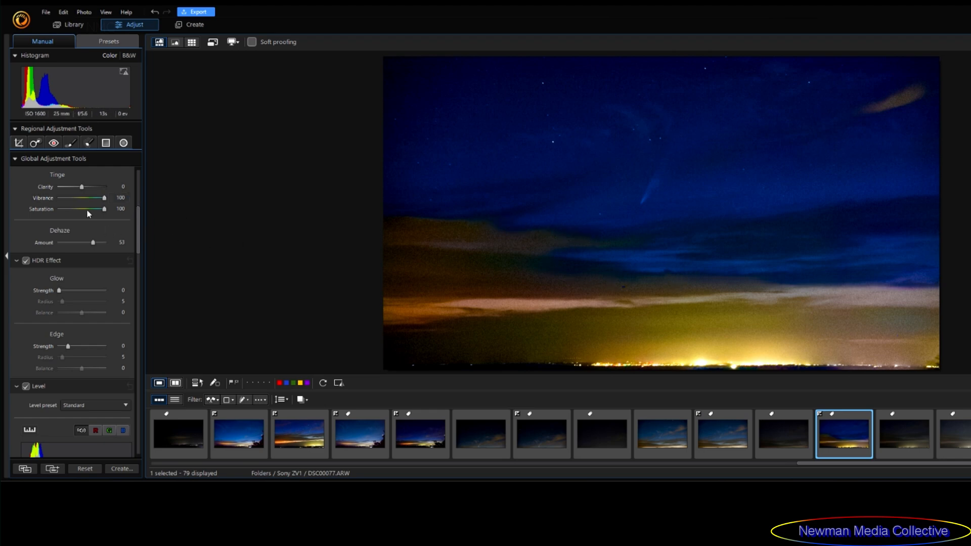
mouse_move(105, 200)
left_mouse_down()
mouse_move(82, 201)
mouse_move(93, 209)
left_mouse_up()
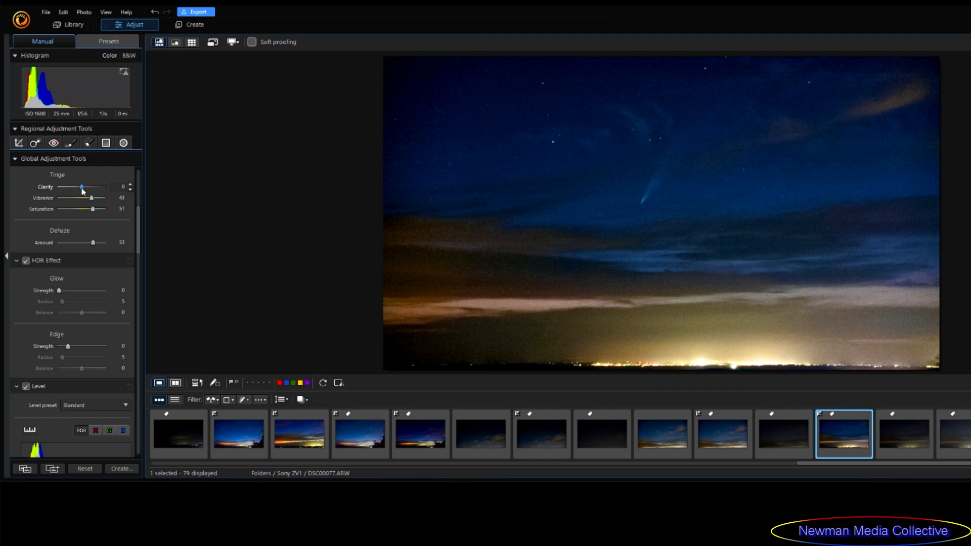
Judge the clarity extremes on a close-up of the comet and set Clarity to 43
left_click(648, 203)
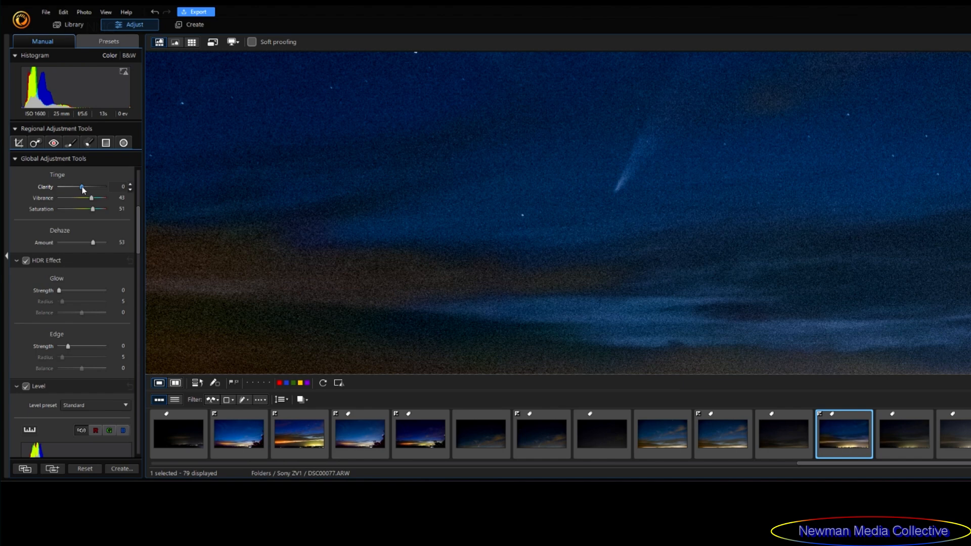
left_click_drag(61, 188, 56, 189)
left_click_drag(53, 190, 71, 190)
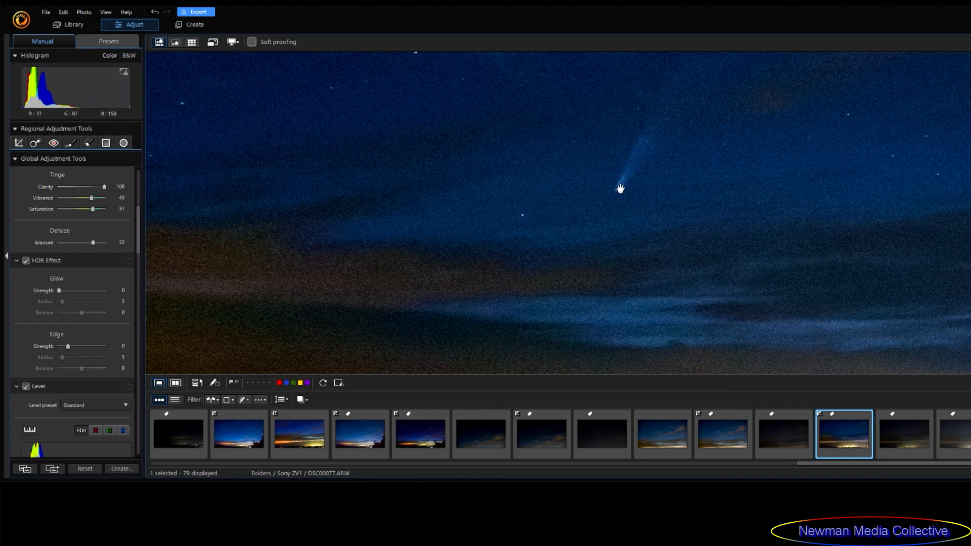
left_click_drag(686, 190, 666, 278)
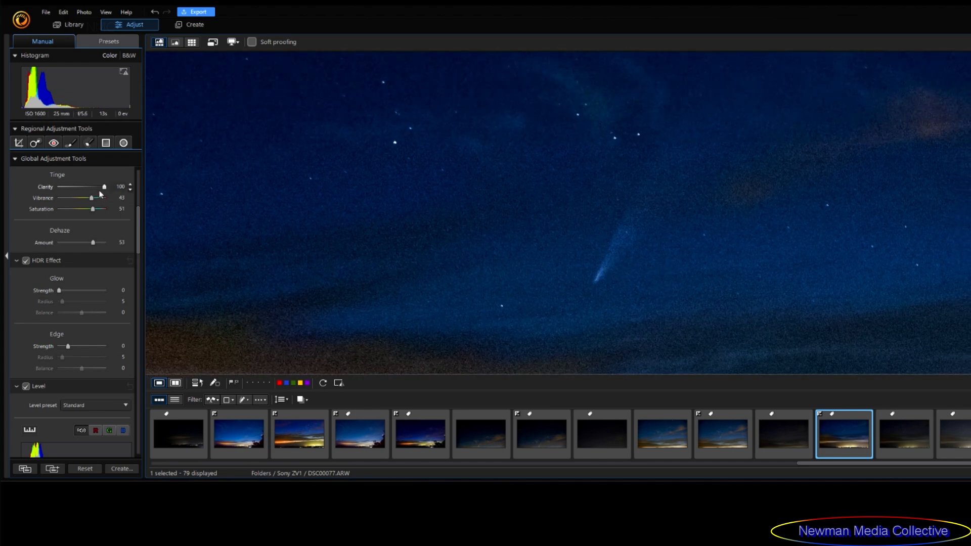
left_click_drag(105, 189, 145, 191)
left_click_drag(72, 187, 58, 187)
left_click_drag(58, 186, 146, 188)
mouse_move(146, 187)
left_mouse_down()
mouse_move(65, 185)
mouse_move(162, 193)
left_mouse_up()
left_click_drag(98, 188, 75, 188)
left_click_drag(78, 190, 81, 189)
mouse_move(98, 183)
left_mouse_down()
mouse_move(136, 183)
mouse_move(26, 179)
mouse_move(117, 187)
mouse_move(92, 193)
left_mouse_up()
left_click(436, 214)
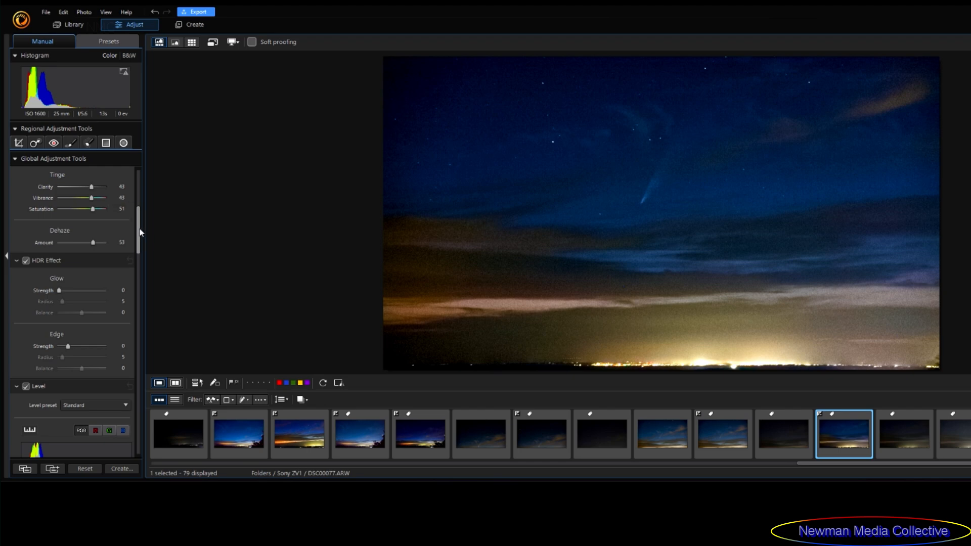
Recheck the dehaze effect between its neutral and maximum strength and fine-tune its amount to about 56
left_click_drag(139, 228, 145, 178)
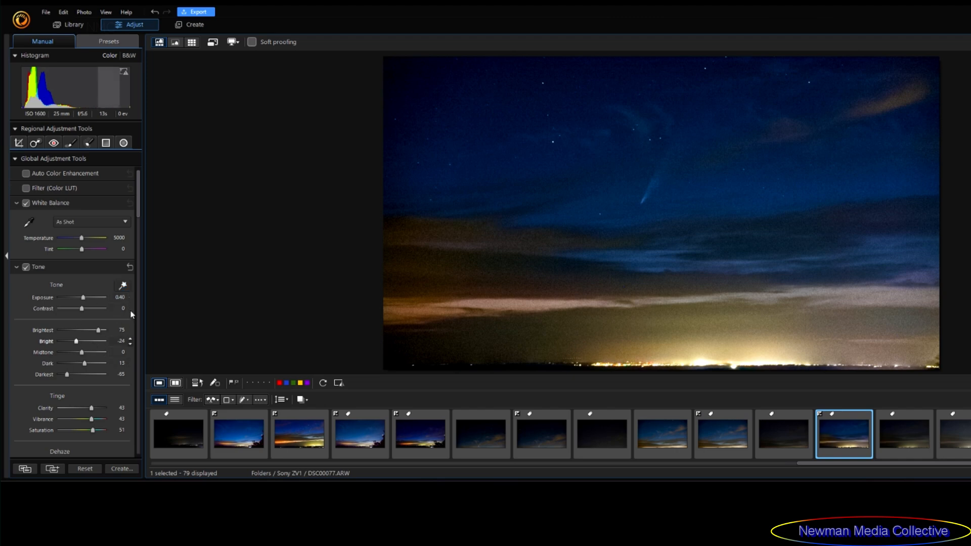
left_click_drag(138, 193, 137, 228)
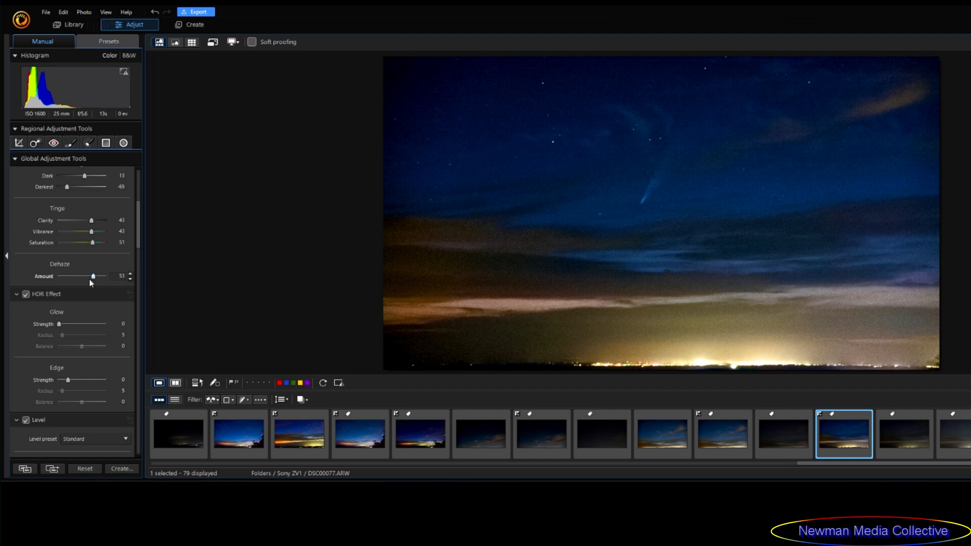
left_click_drag(94, 277, 95, 279)
left_click_drag(95, 278, 107, 277)
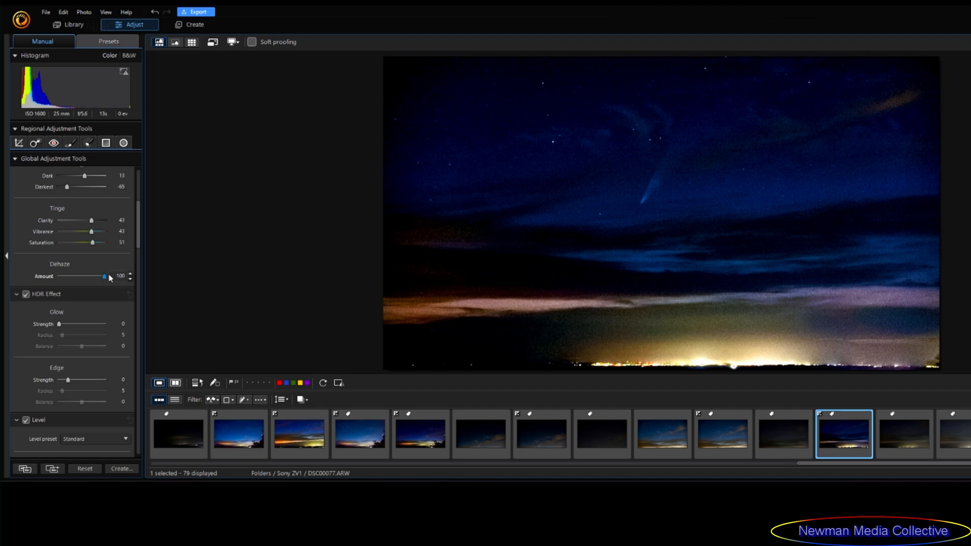
left_click_drag(107, 276, 81, 275)
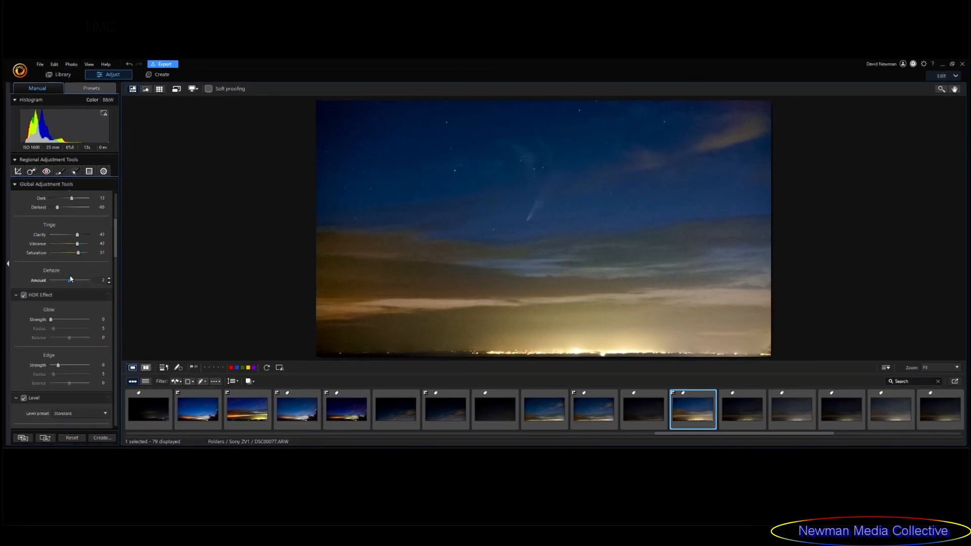
left_click_drag(71, 279, 82, 278)
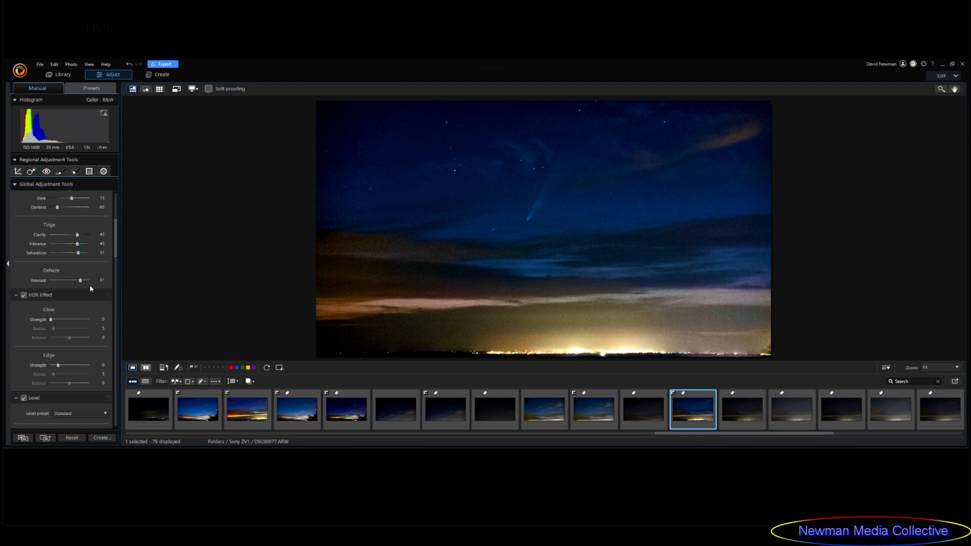
left_click(109, 282)
Test the extremes of the orange and yellow HSL saturation and set both colours to about 22
scroll(117, 258, "down", 1)
scroll(117, 257, "down", 5)
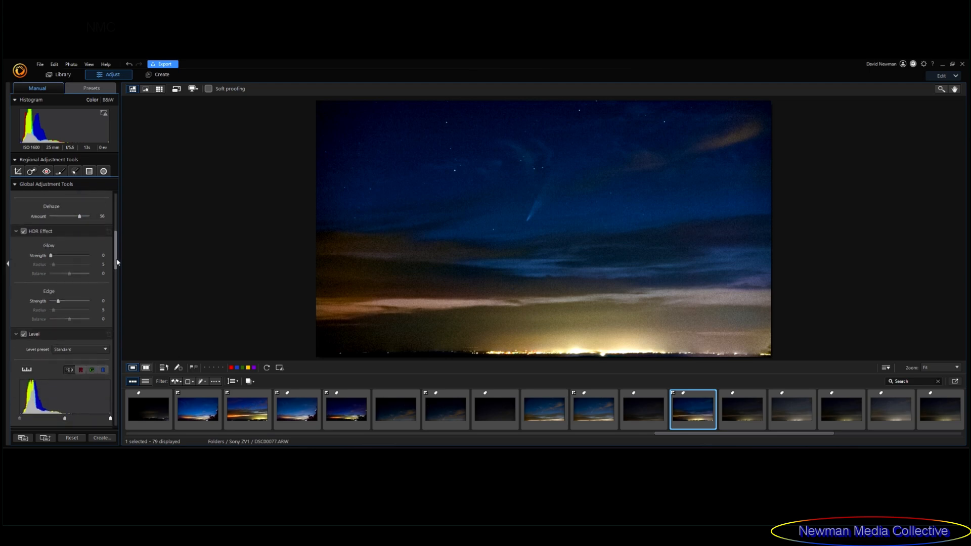
scroll(114, 278, "down", 3)
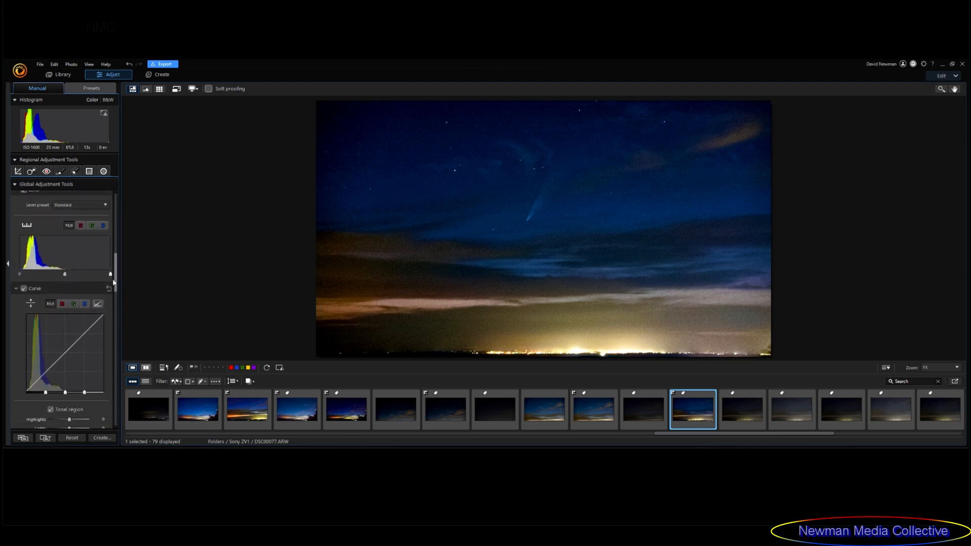
left_click_drag(111, 290, 112, 288)
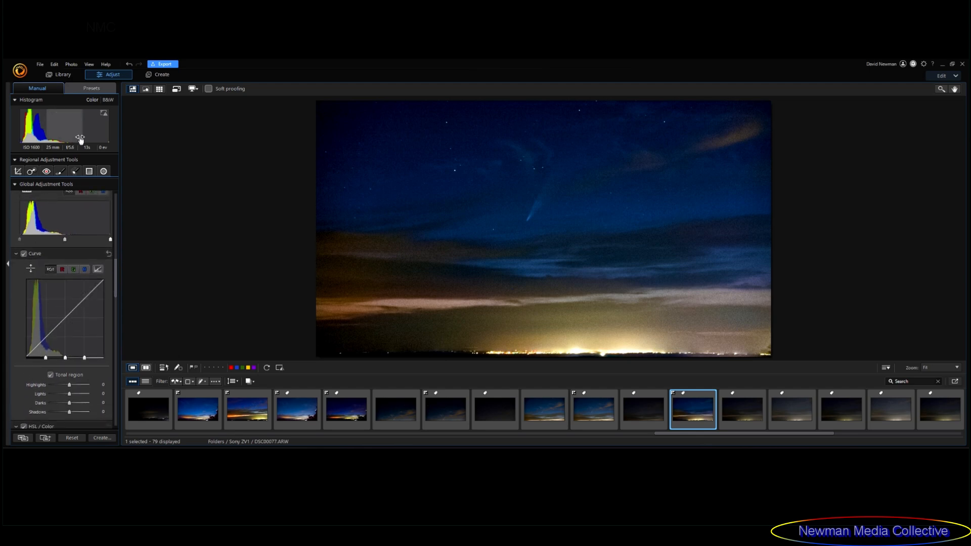
left_click_drag(116, 287, 109, 316)
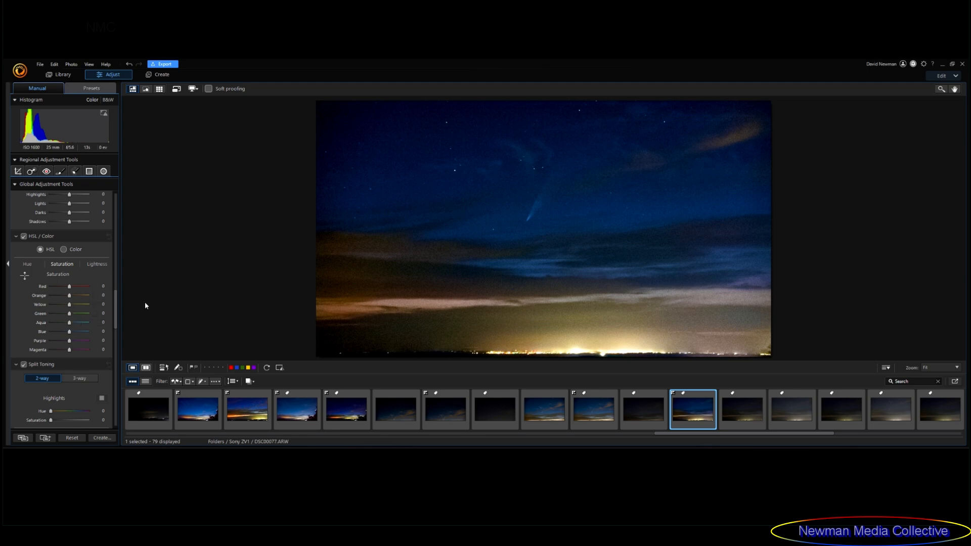
left_click_drag(69, 296, 89, 296)
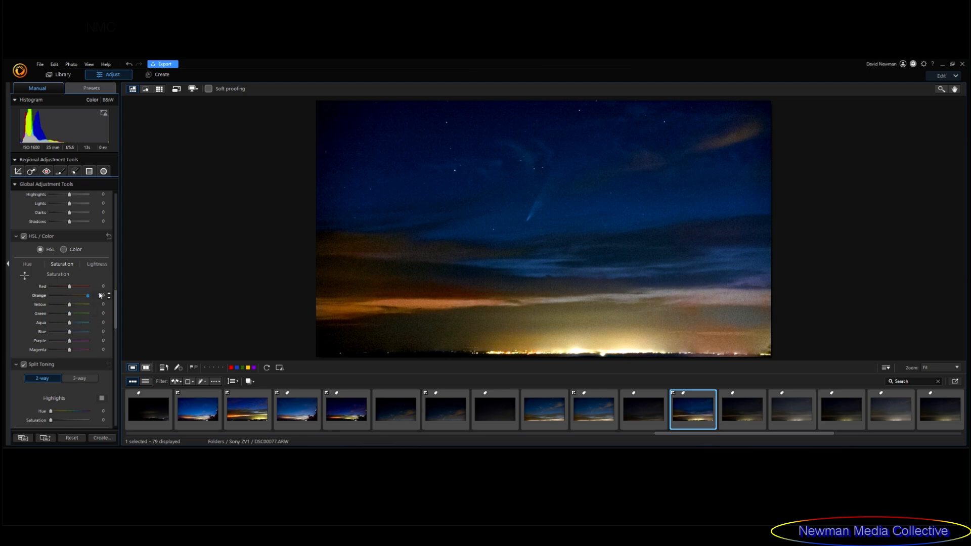
left_click_drag(87, 296, 72, 299)
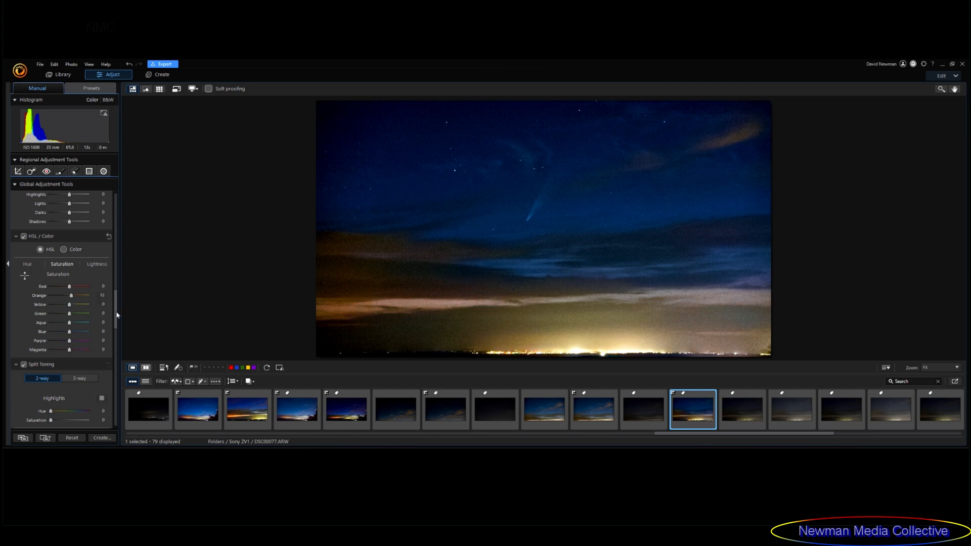
mouse_move(70, 305)
left_mouse_down()
mouse_move(111, 307)
mouse_move(71, 306)
left_mouse_up()
left_click_drag(72, 298, 39, 297)
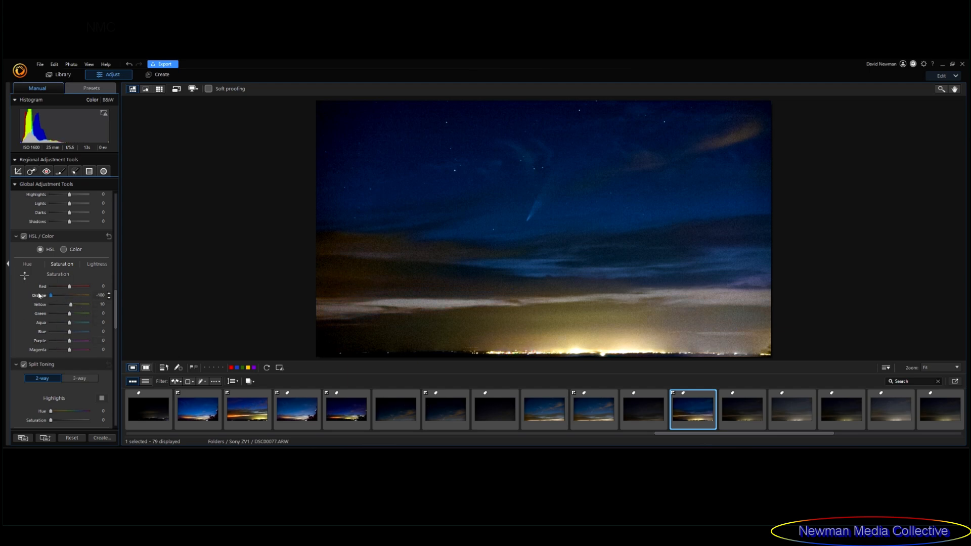
left_click_drag(39, 296, 73, 299)
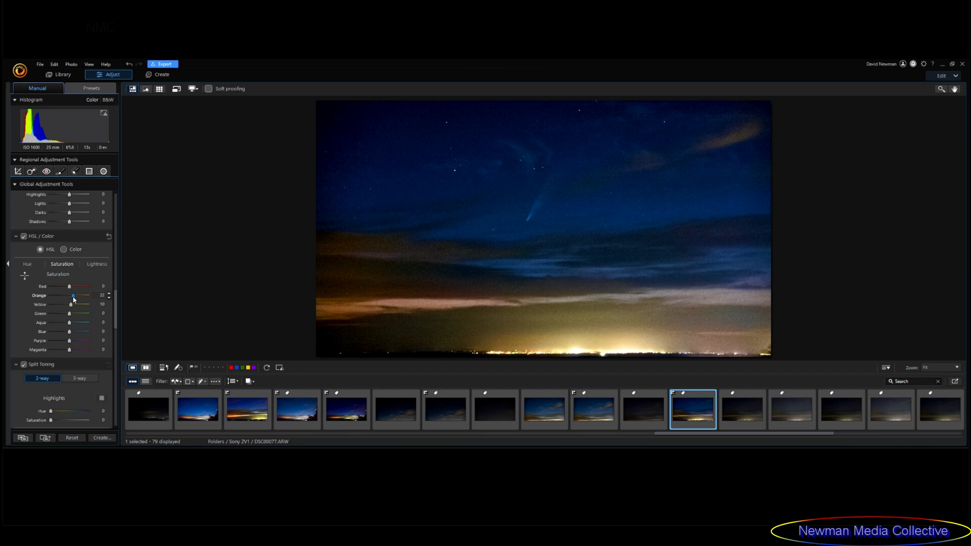
left_click_drag(71, 305, 25, 305)
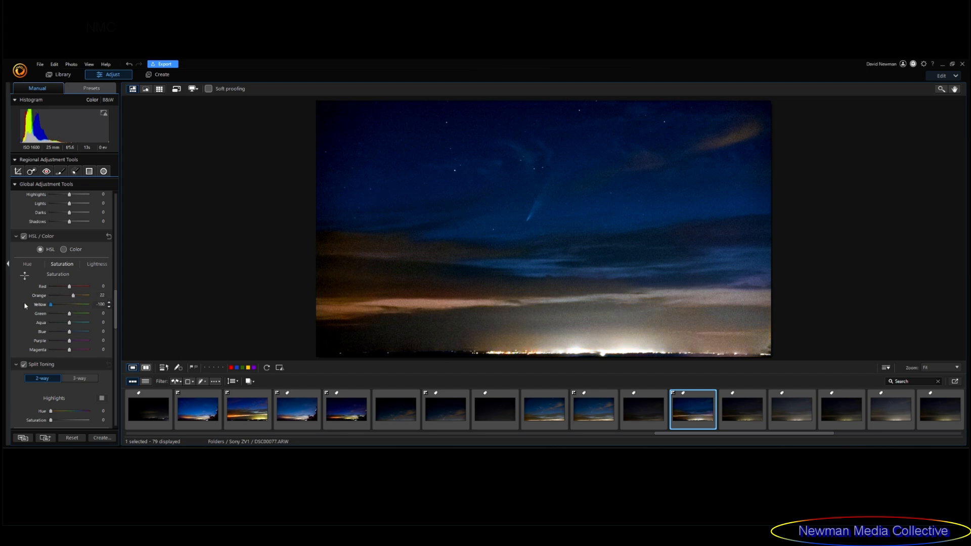
left_click_drag(50, 305, 72, 305)
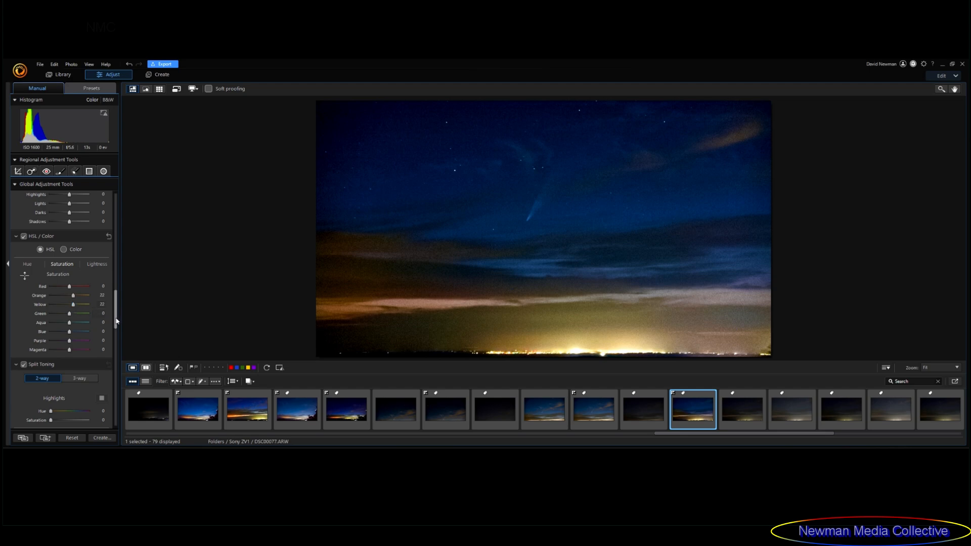
Review the HSL hue and lightness settings, then try the automatic noise reduction and undo it
left_click(27, 265)
left_click(92, 265)
left_click_drag(117, 310, 116, 320)
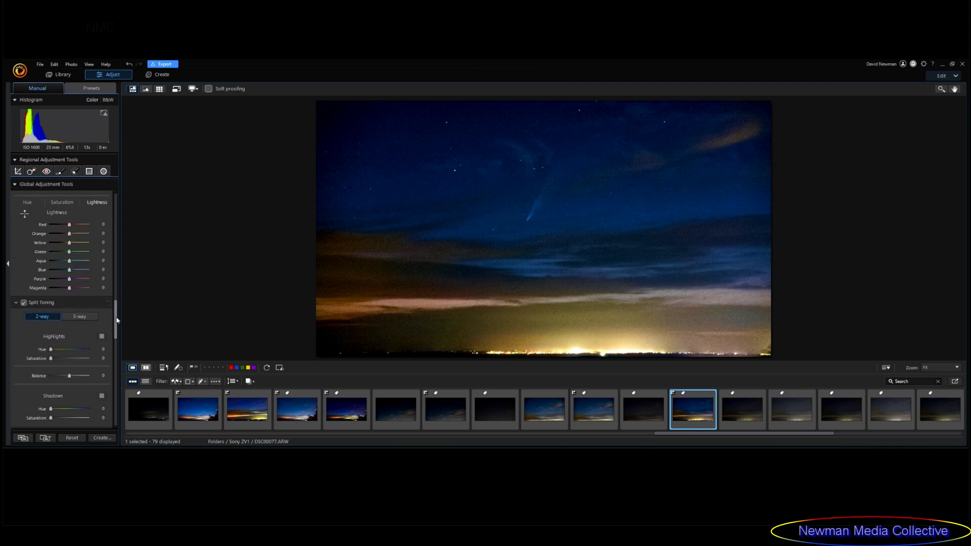
scroll(60, 283, "down", 2)
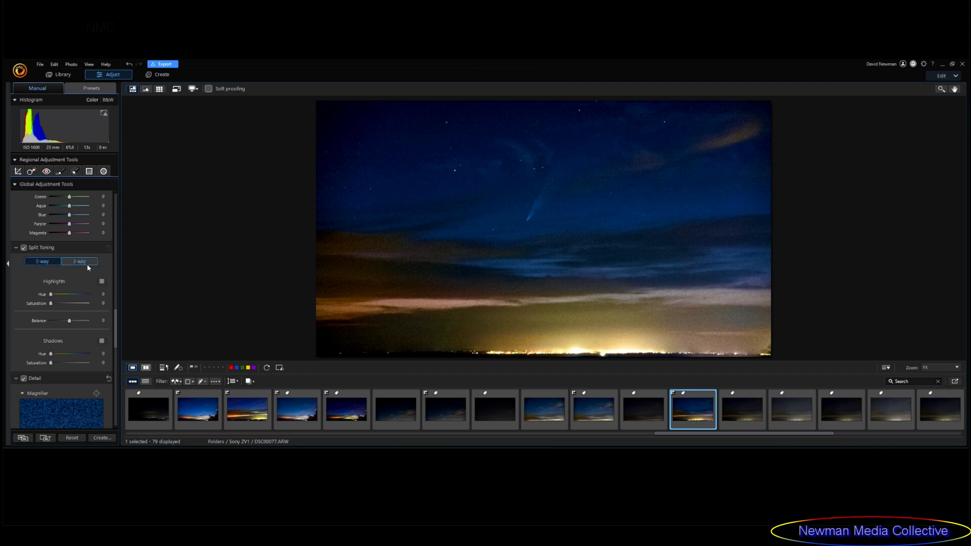
left_click_drag(115, 322, 115, 337)
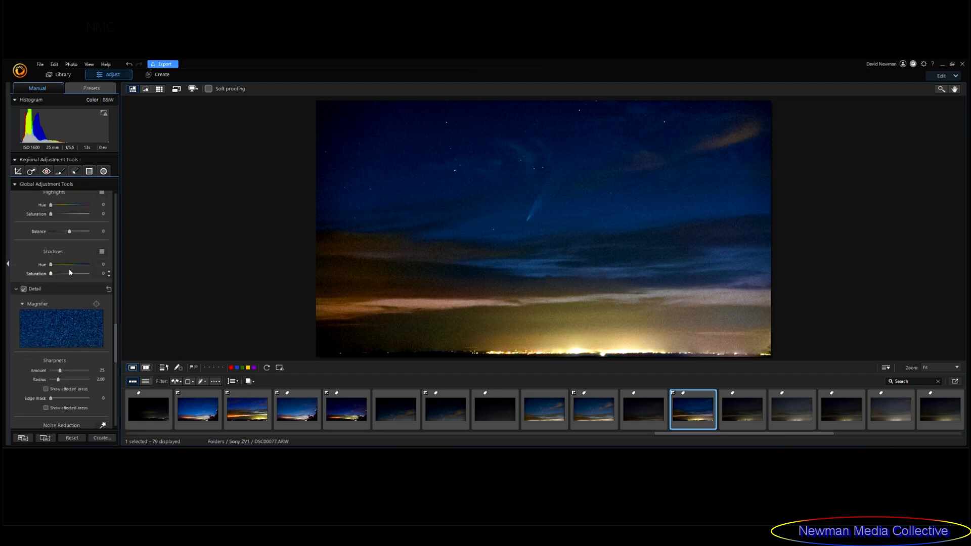
scroll(99, 273, "down", 5)
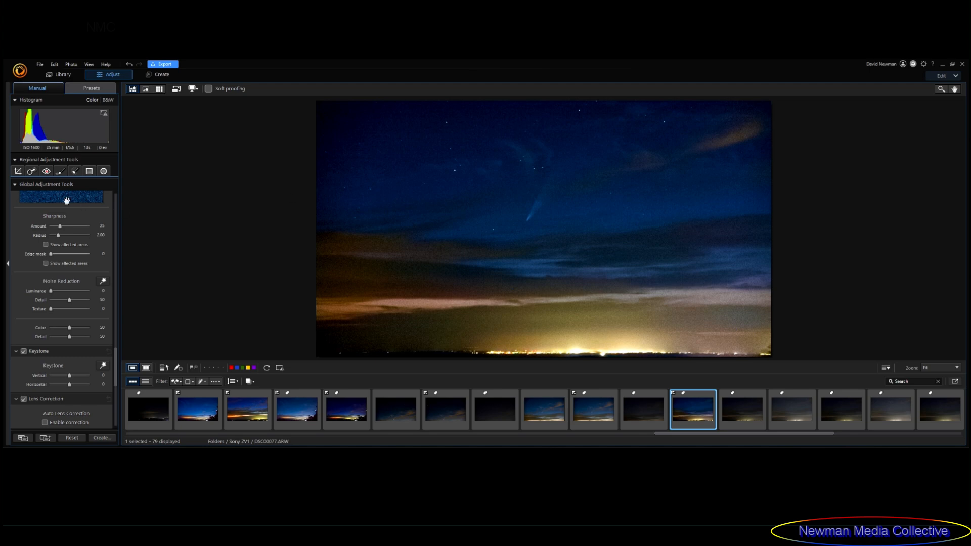
left_click(104, 281)
left_click(130, 66)
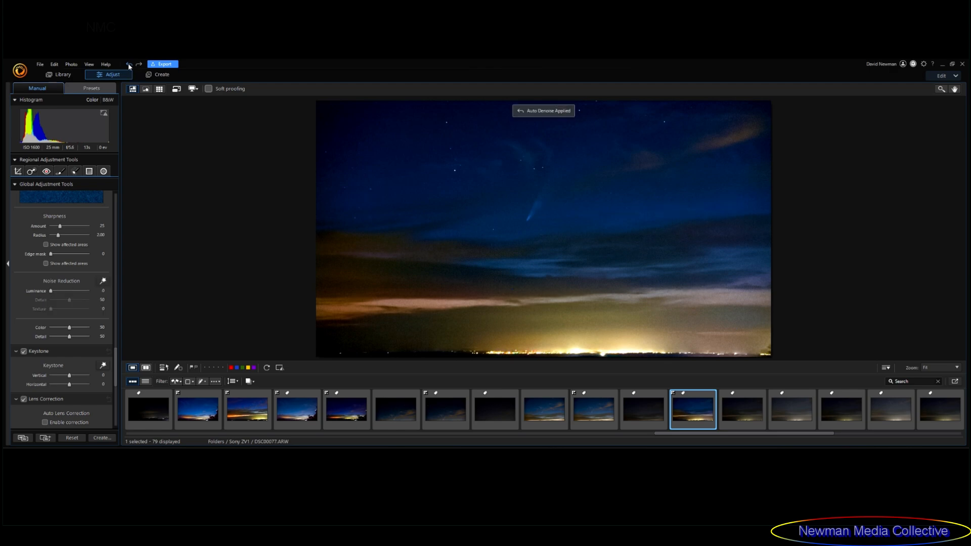
Retry the automatic noise reduction on a close-up of the comet, compare the sky with and without it, and undo it
left_click(543, 224)
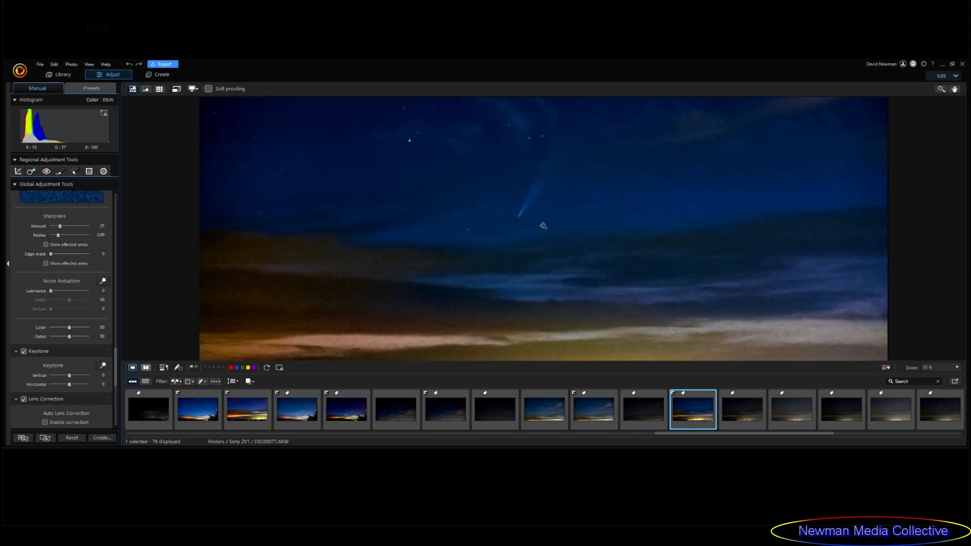
left_click_drag(545, 205, 546, 303)
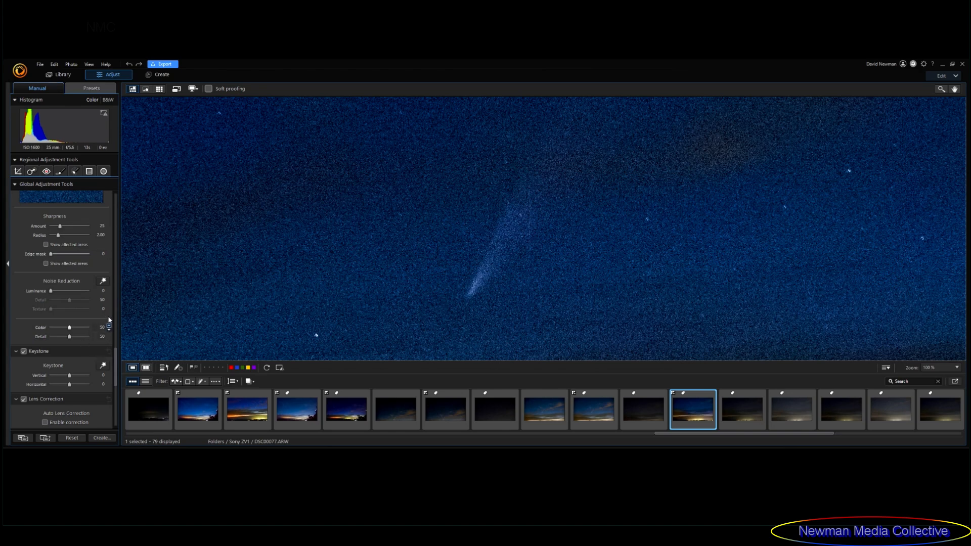
left_click(103, 281)
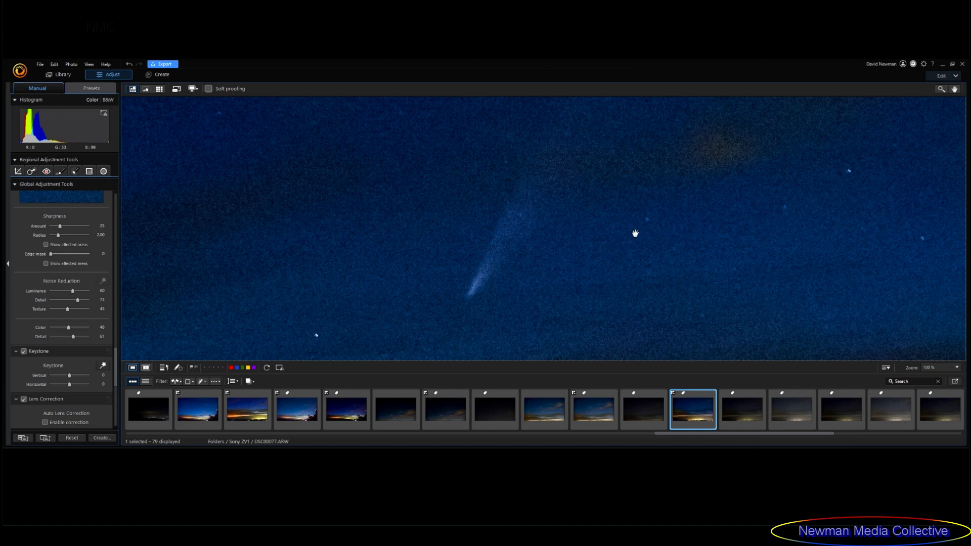
left_click(128, 64)
left_click(138, 64)
left_click_drag(474, 219, 395, 289)
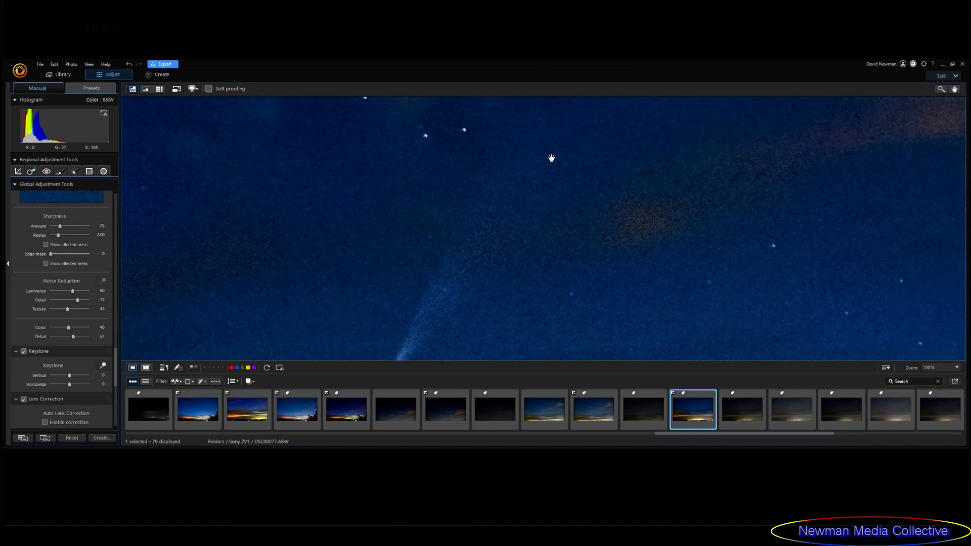
left_click(129, 66)
scroll(450, 271, "down", 1)
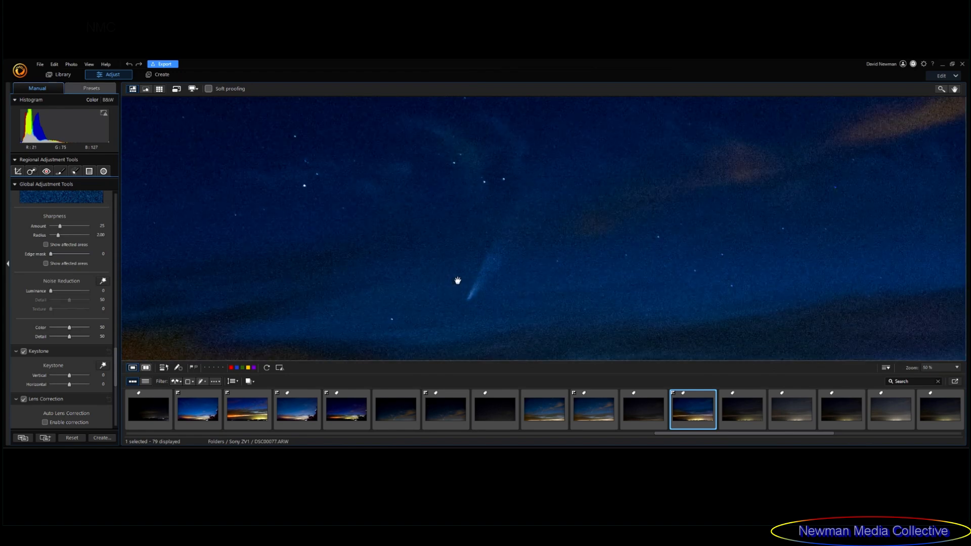
Open the photo in Guided editing and bring up the Image Enhancer
left_click(956, 78)
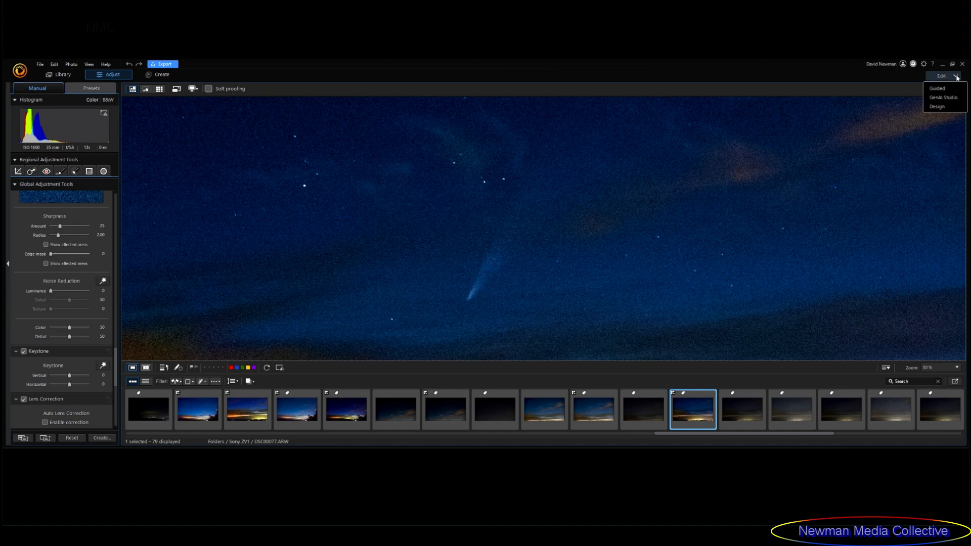
left_click(942, 89)
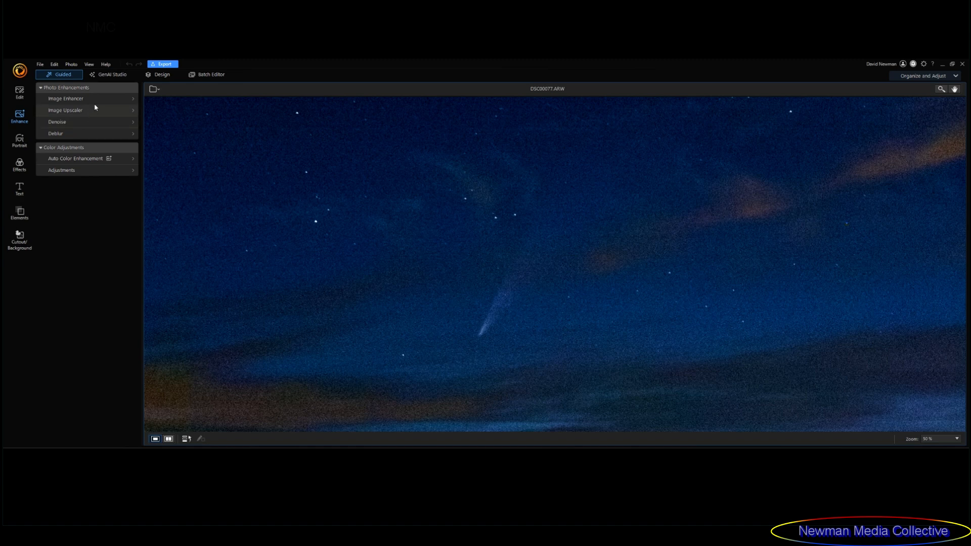
mouse_move(98, 103)
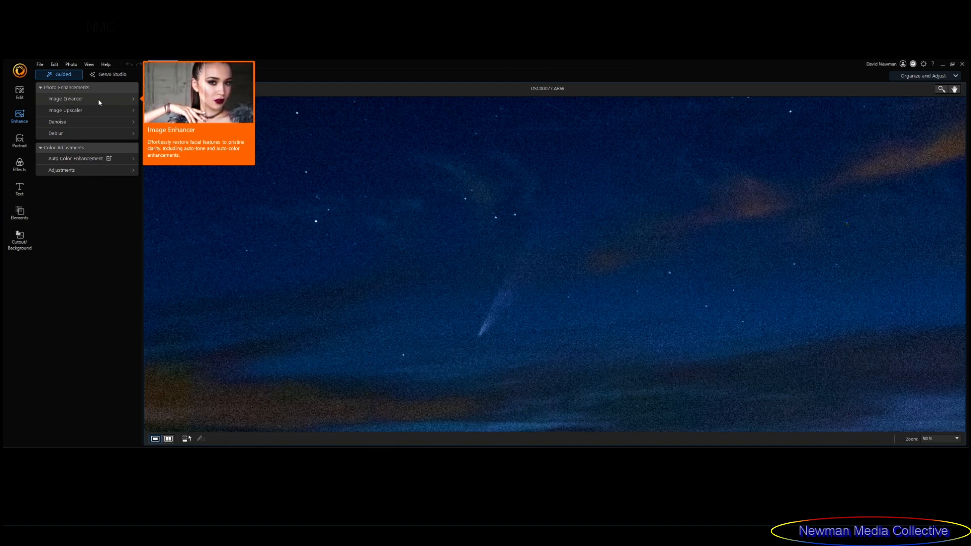
left_click(98, 101)
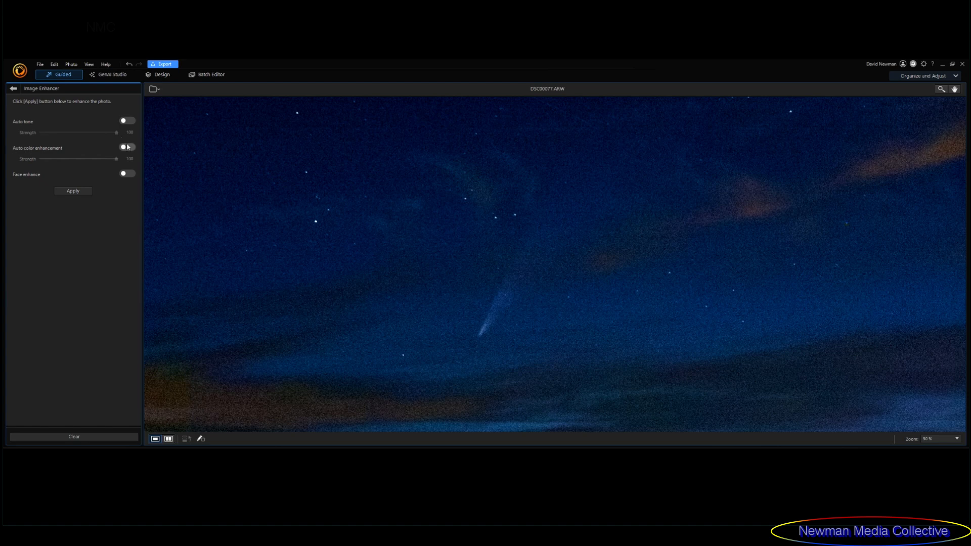
Apply auto color enhancement at strength 100 to the whole photo and show the before and after versions side by side
left_click(468, 271)
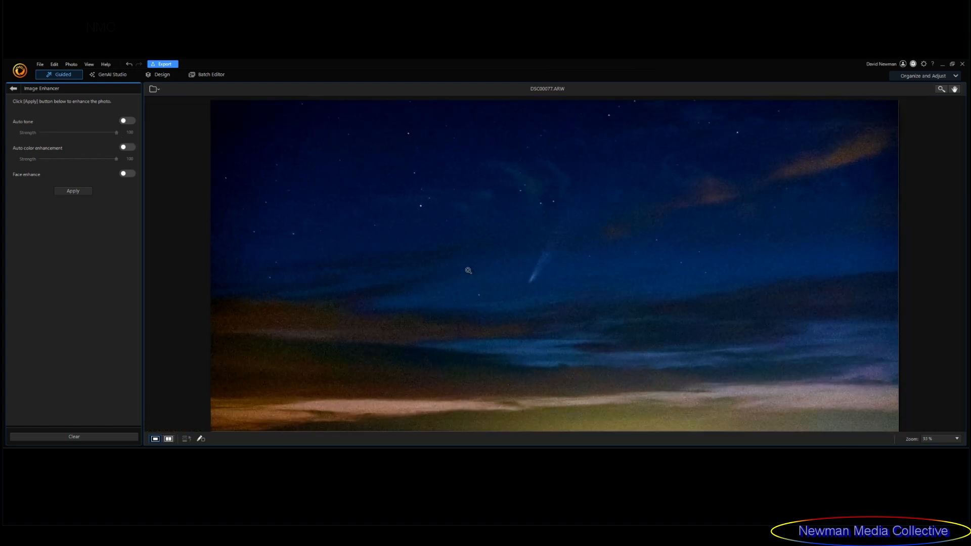
left_click(469, 270)
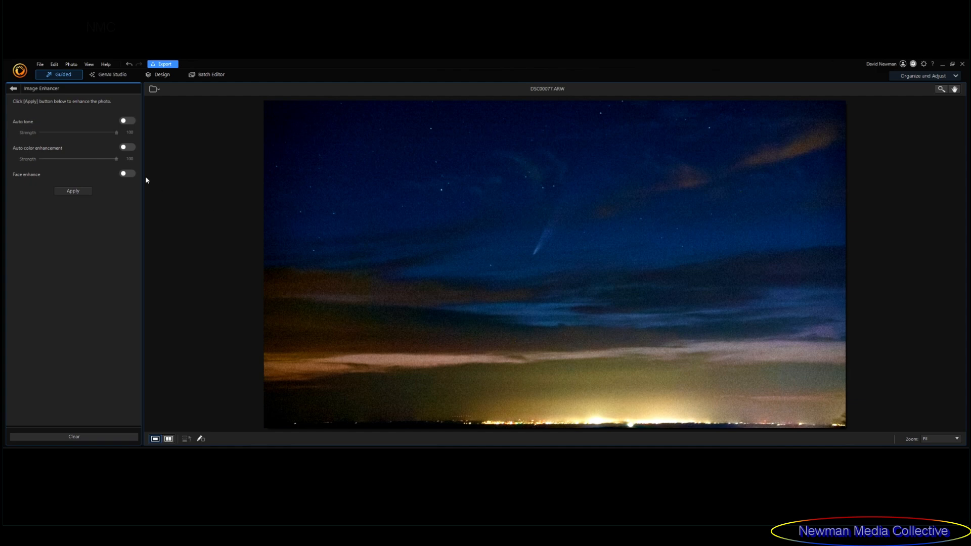
left_click(126, 148)
left_click(79, 192)
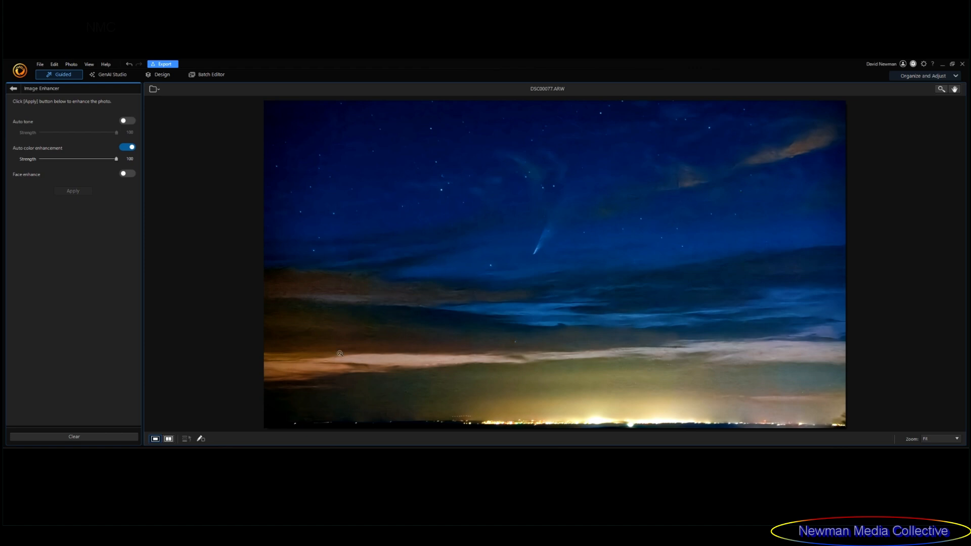
left_click(168, 438)
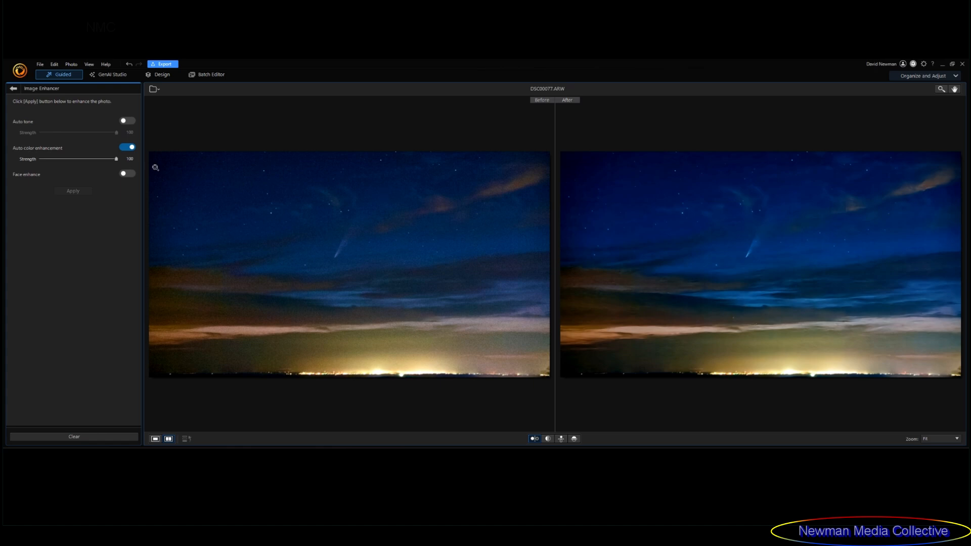
Switch Auto tone at strength 100 on and off repeatedly to compare its effect on the enhanced sky
left_click(126, 122)
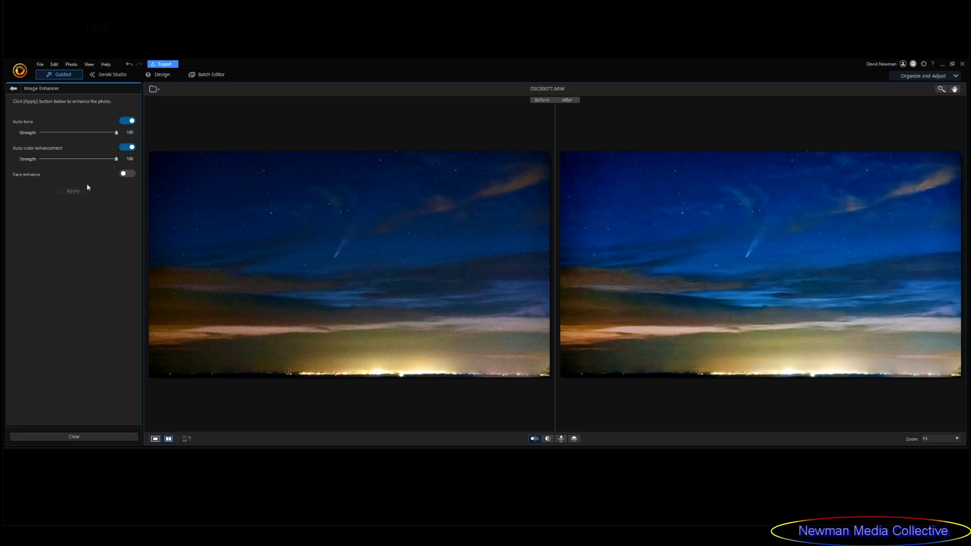
left_click(124, 121)
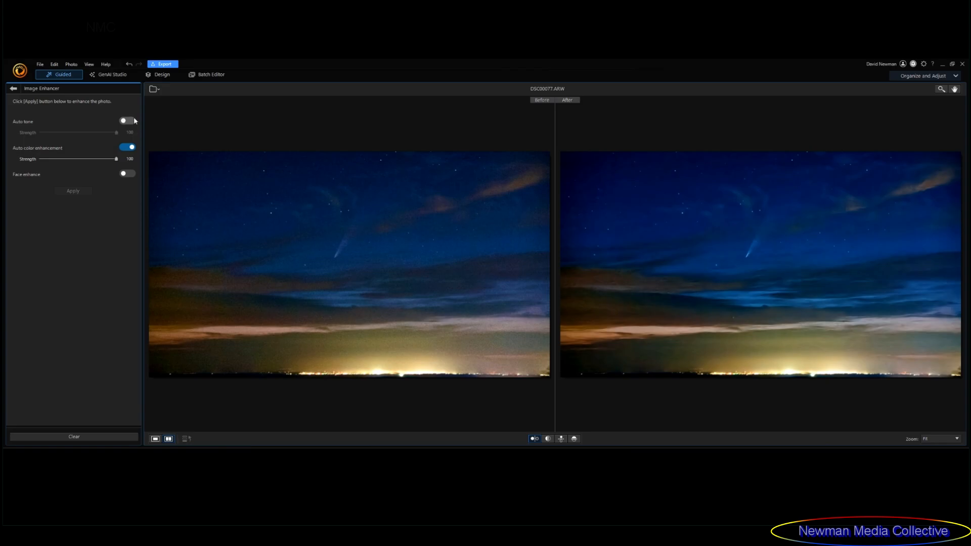
left_click(134, 120)
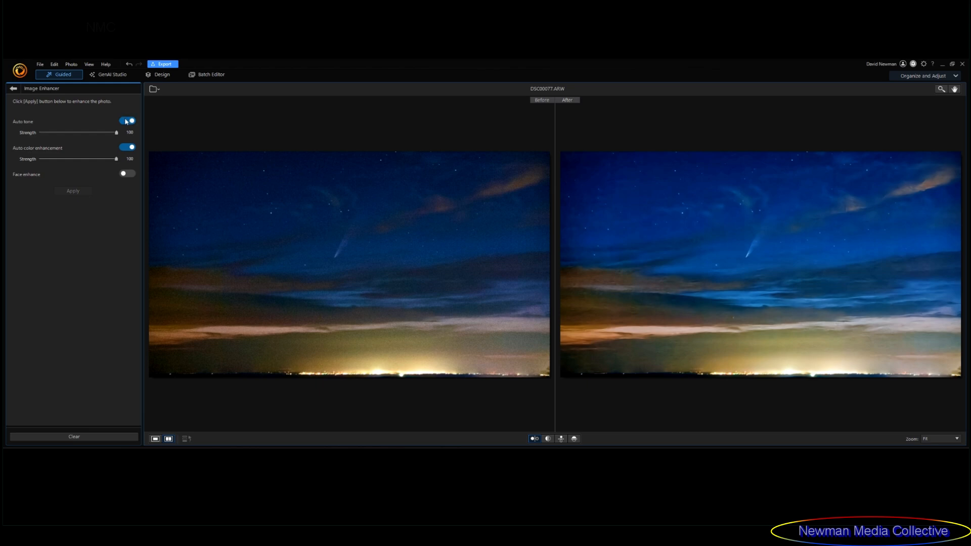
left_click(126, 121)
left_click(127, 120)
Compare the comet before and after enhancement at 100 % zoom, and undo the Auto tone change
left_click(754, 254)
left_click(754, 255)
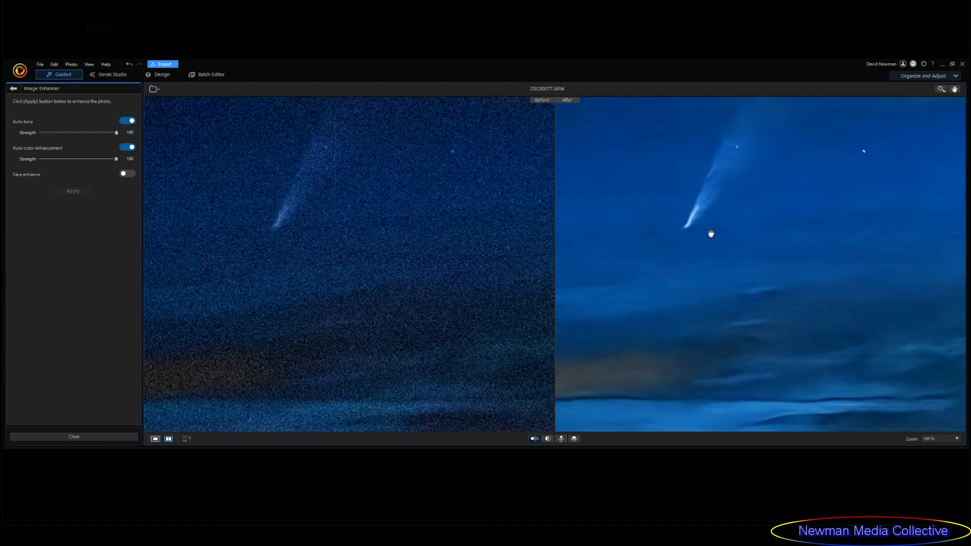
left_click_drag(711, 238, 824, 286)
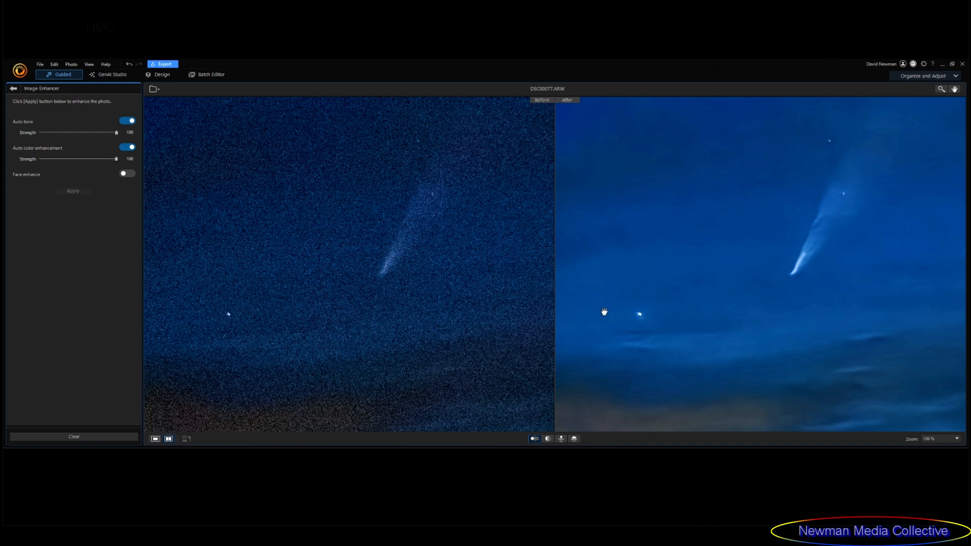
left_click(499, 309)
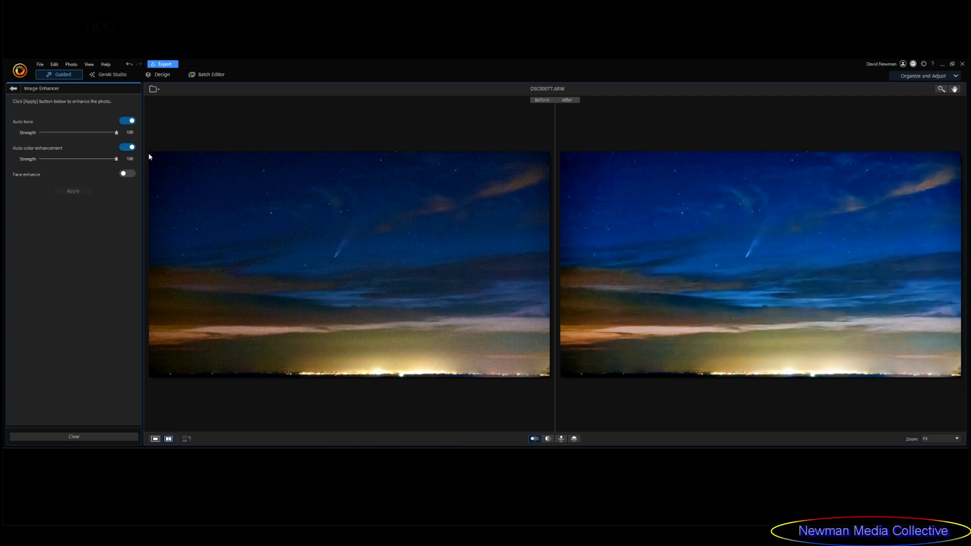
left_click(130, 65)
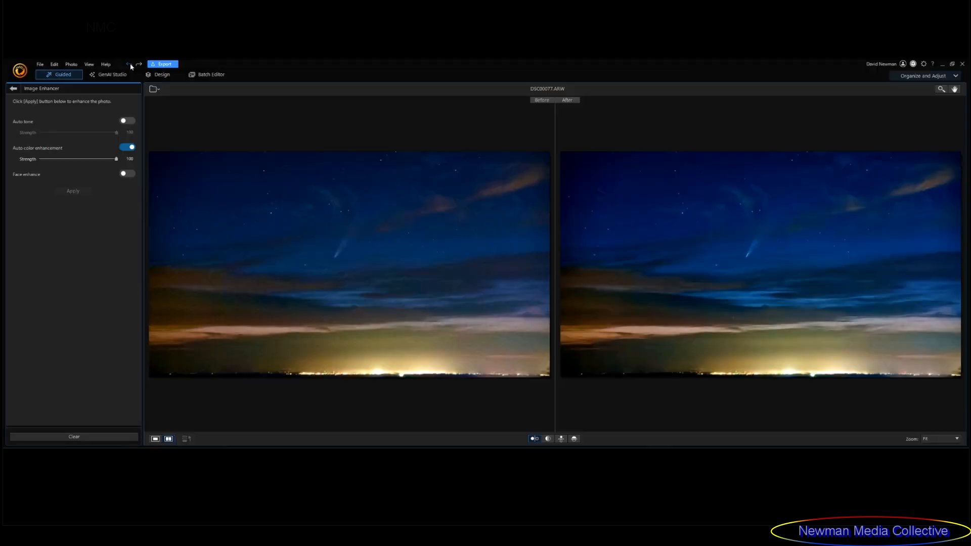
Undo the remaining Image Enhancer changes and return to the list of enhancement tools
left_click(130, 65)
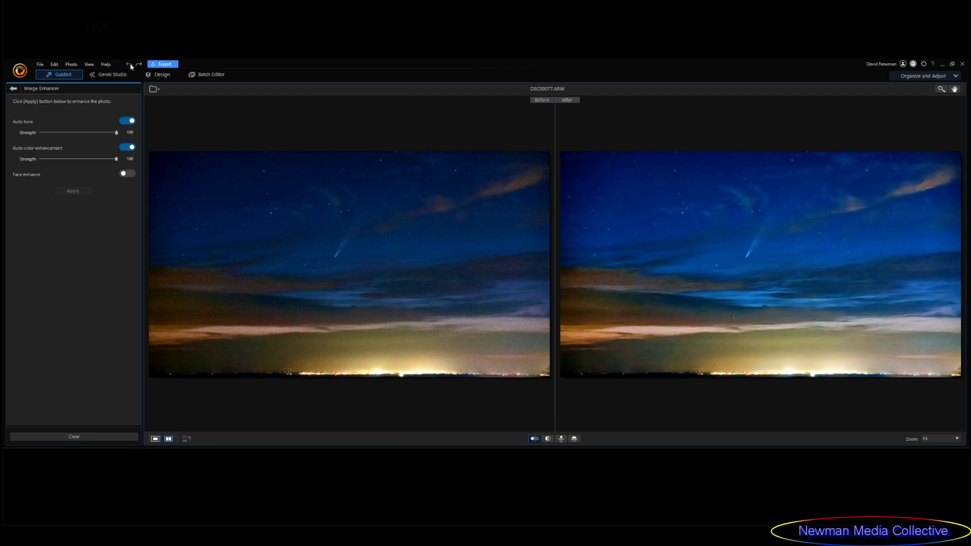
left_click(130, 65)
left_click(127, 63)
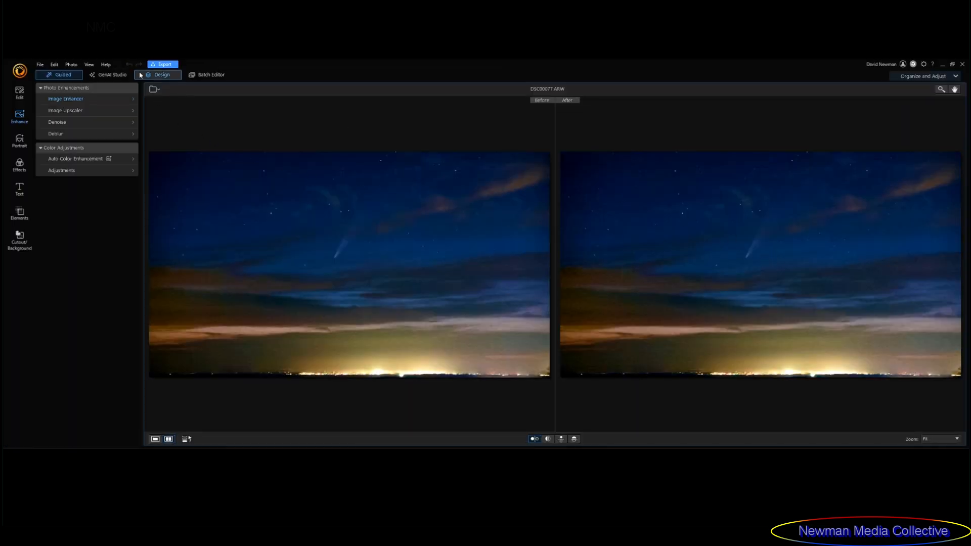
Apply Denoise at strength 100 to the photo and compare the comet and sky before and after at 50 % zoom
left_click(78, 124)
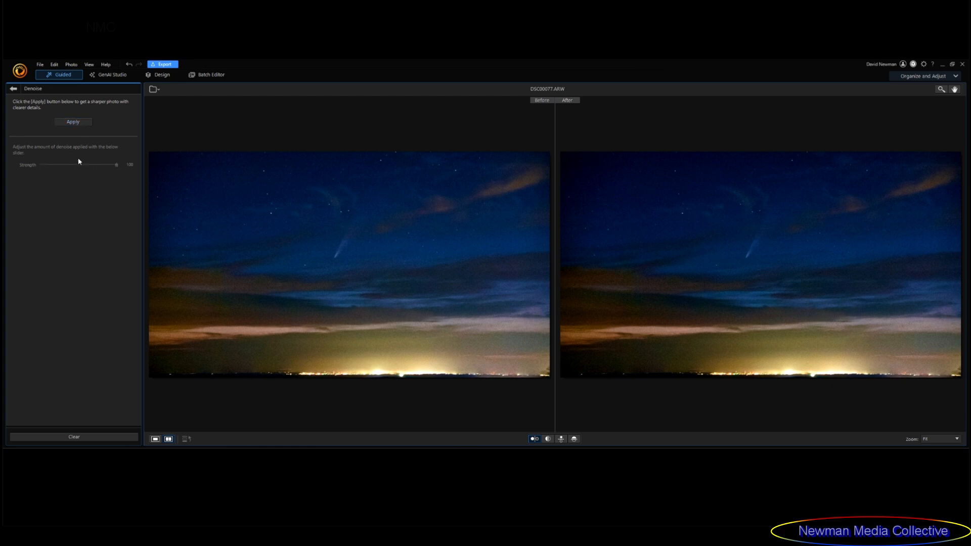
left_click(77, 123)
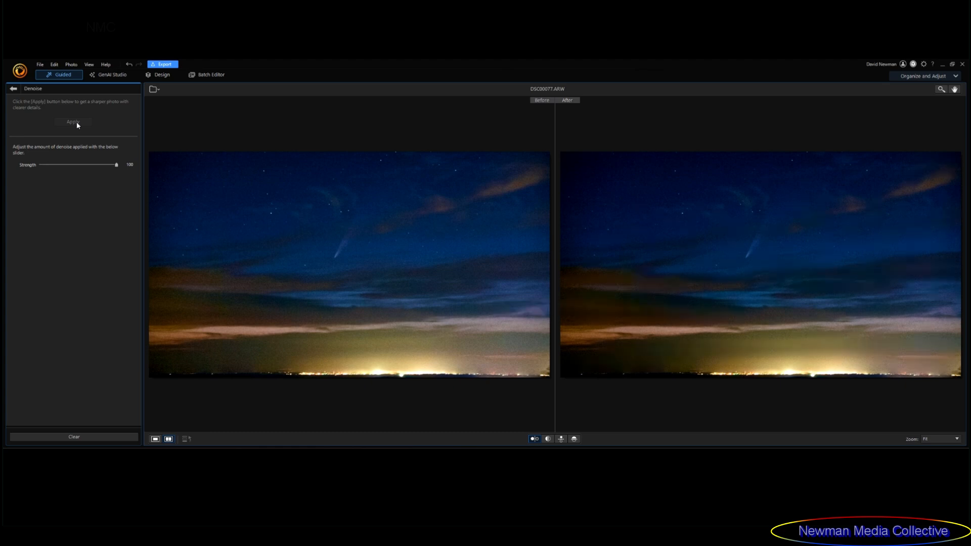
left_click(753, 255)
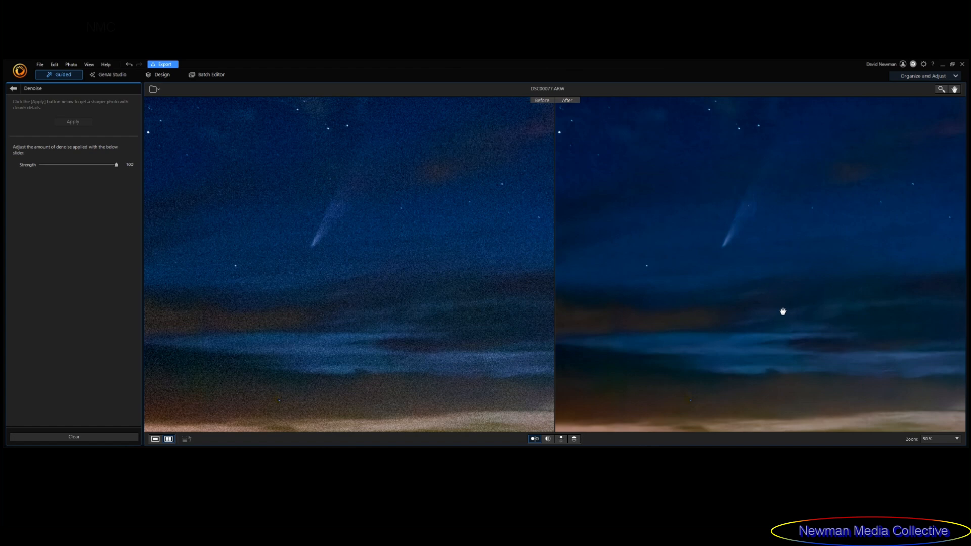
left_click_drag(800, 272, 777, 374)
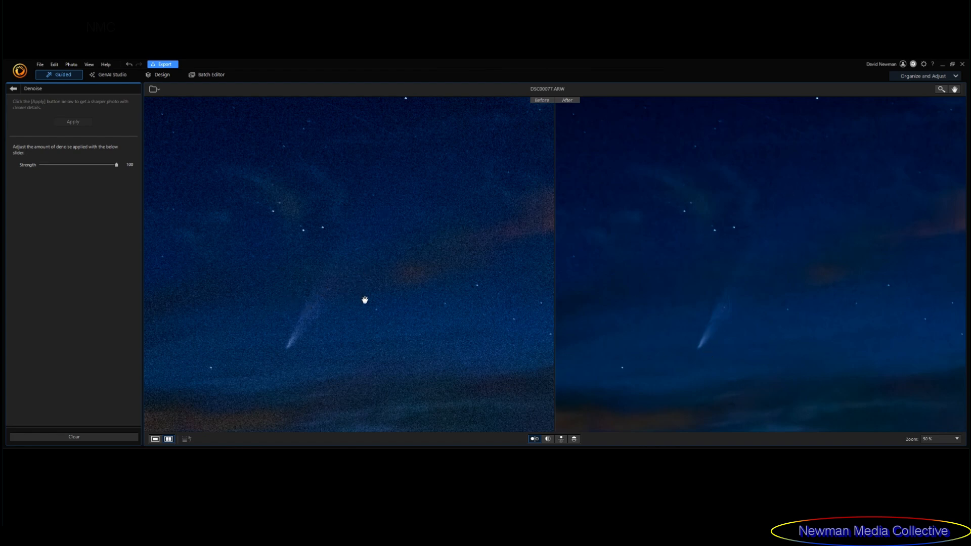
scroll(676, 340, "down", 1)
scroll(676, 340, "down", 1)
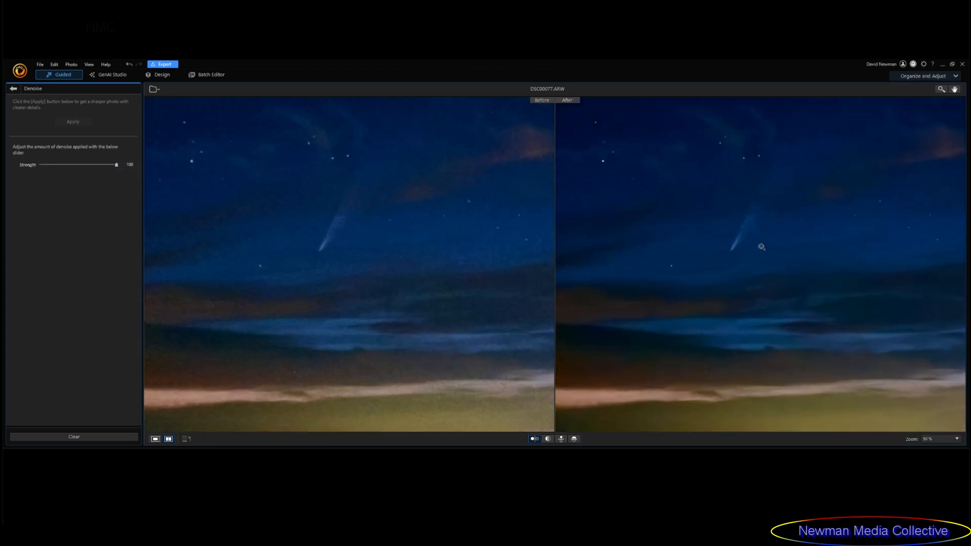
left_click(761, 246)
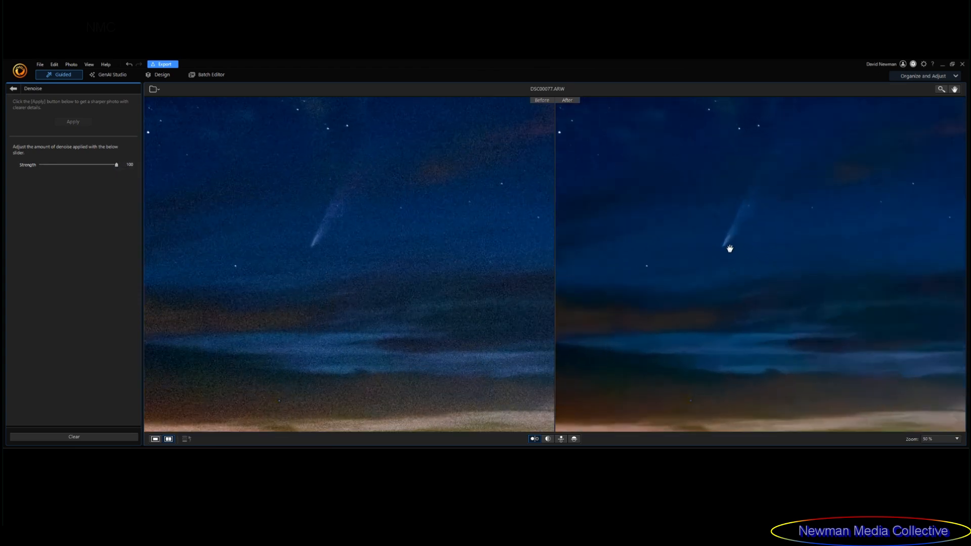
Lower the denoise strength to about 88, check the result as a single image, and close the Denoise tool
left_click_drag(118, 166, 41, 166)
left_click_drag(80, 170, 127, 171)
left_click_drag(116, 166, 154, 169)
mouse_move(120, 168)
left_mouse_down()
mouse_move(82, 168)
mouse_move(126, 169)
mouse_move(105, 168)
left_mouse_up()
left_click_drag(105, 168, 110, 167)
left_click(155, 440)
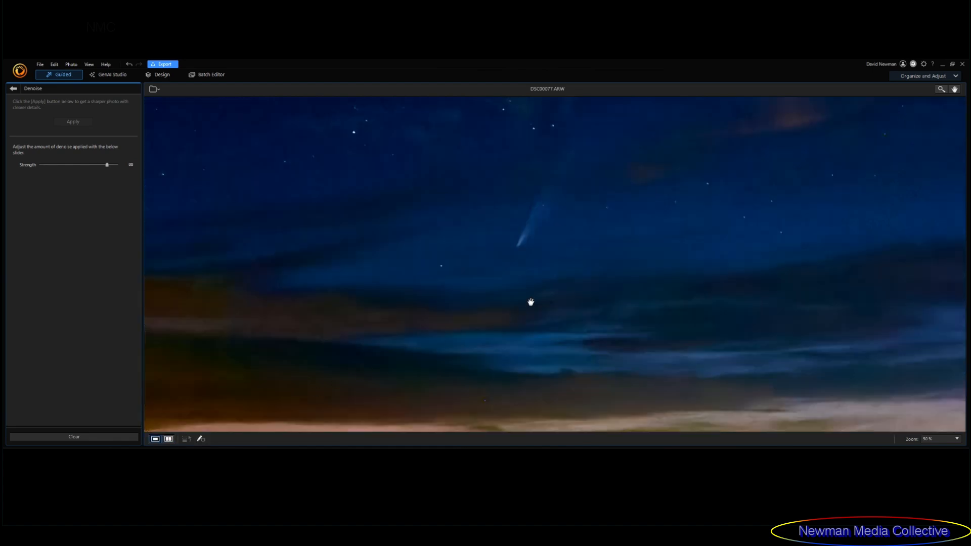
scroll(531, 290, "down", 3)
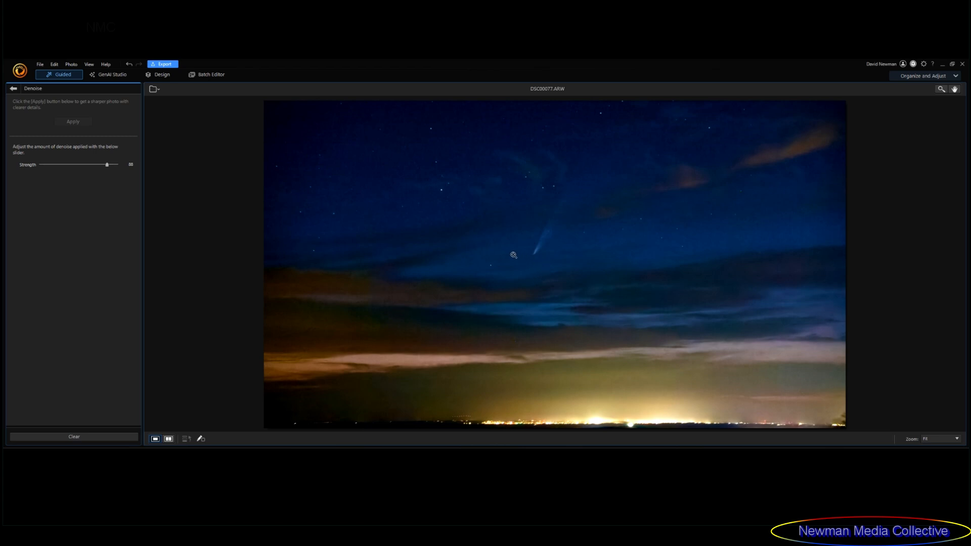
left_click(14, 88)
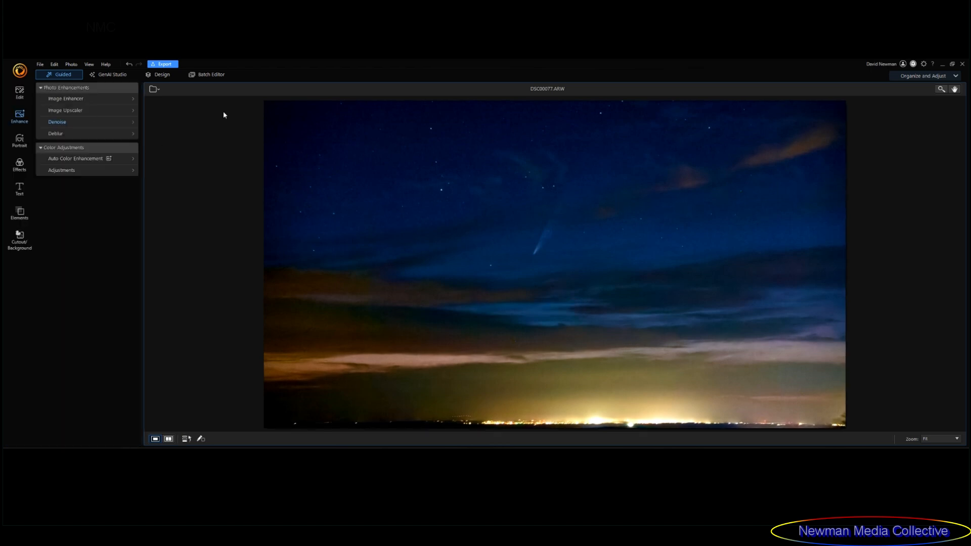
Save the denoised photo as a PNG file named DSC00077-1 in the From Camera folder
left_click(39, 65)
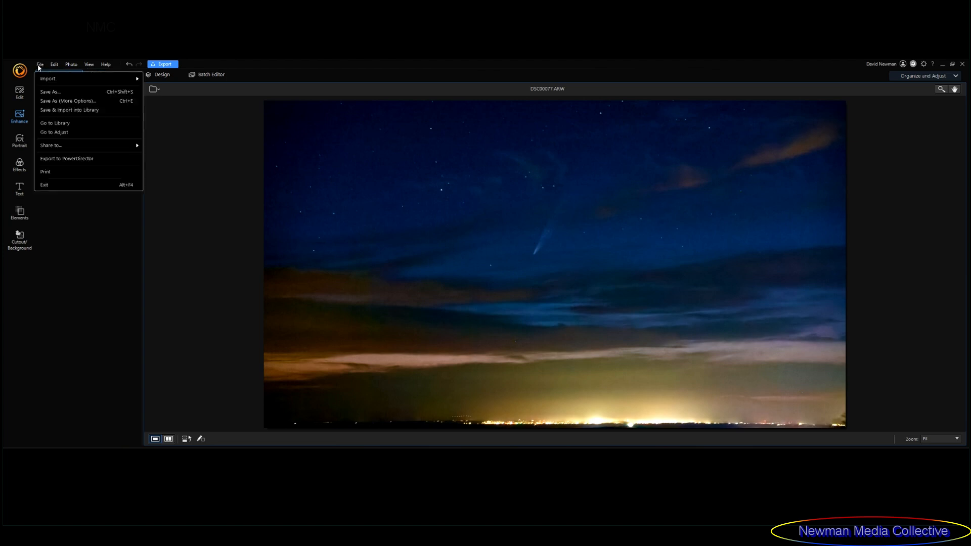
left_click(62, 91)
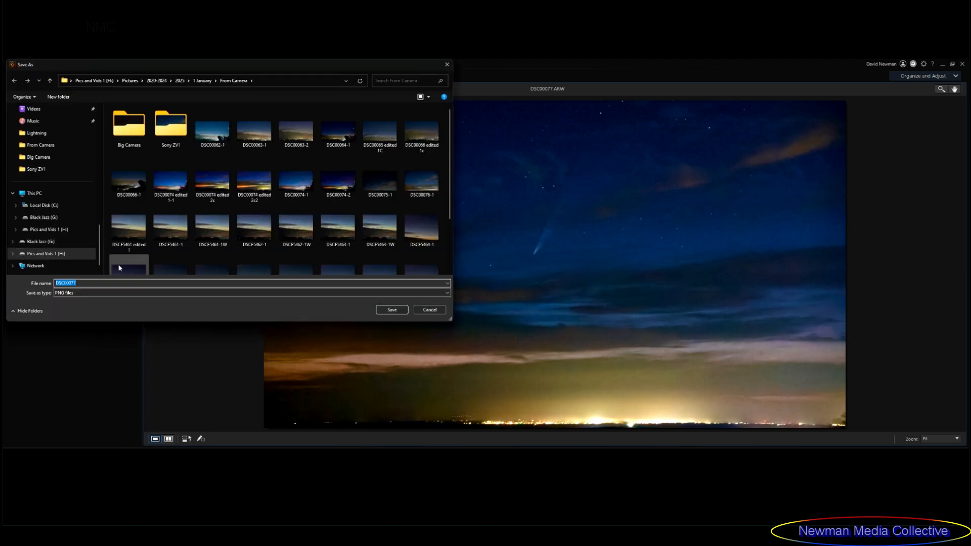
left_click(79, 286)
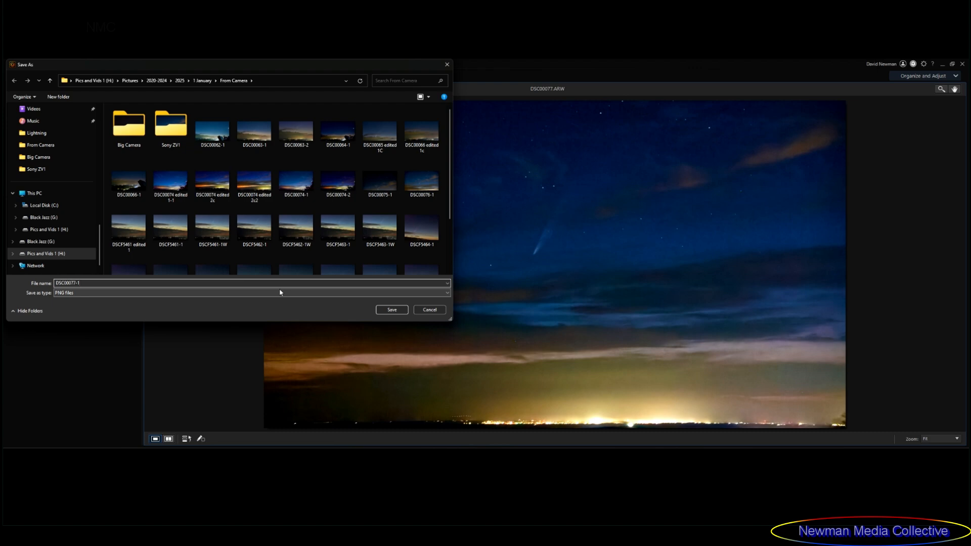
left_click(391, 310)
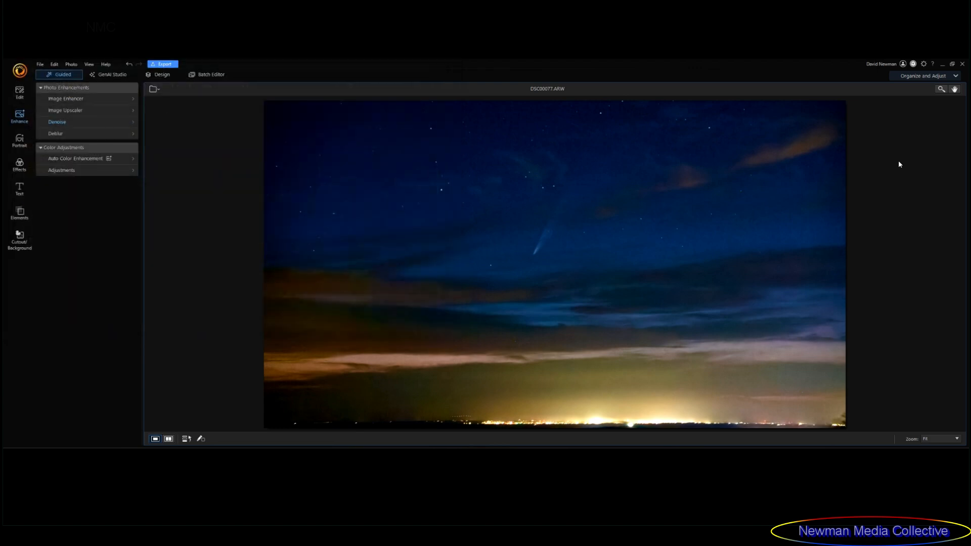
Return to the Library and add the edited photo to it
left_click(954, 76)
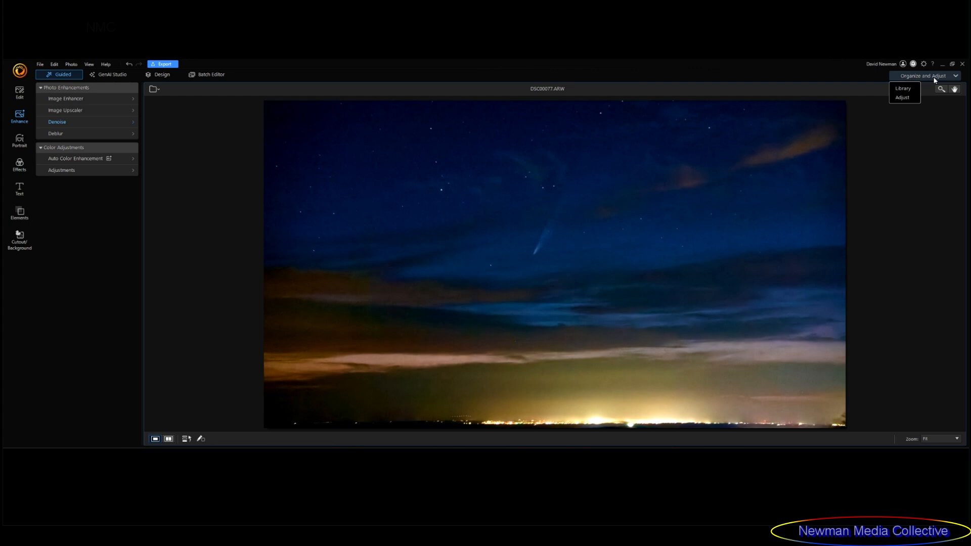
left_click(903, 88)
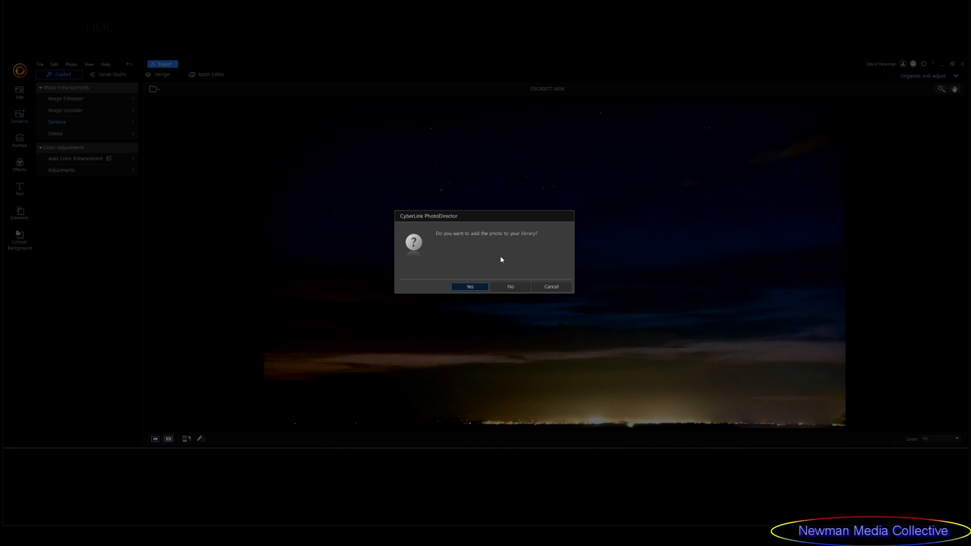
left_click(469, 287)
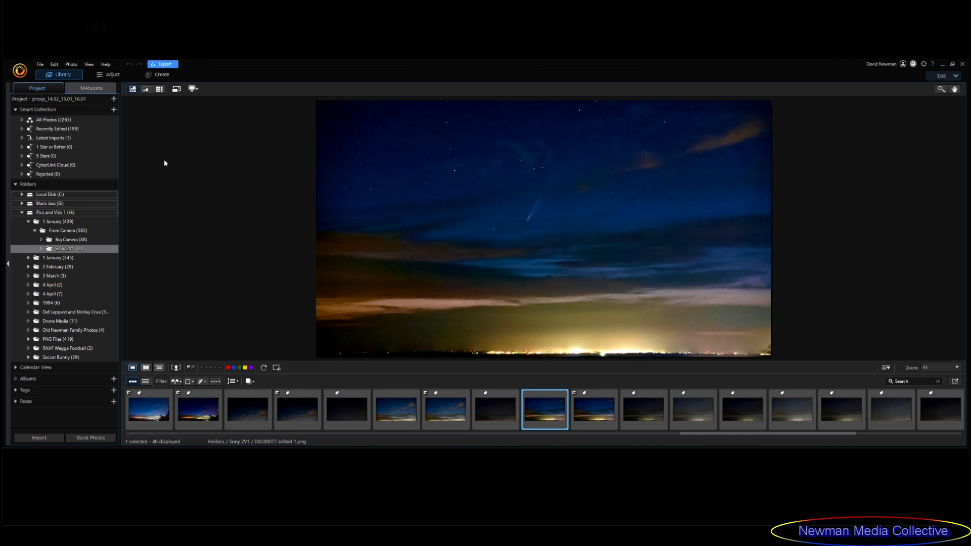
left_click(113, 76)
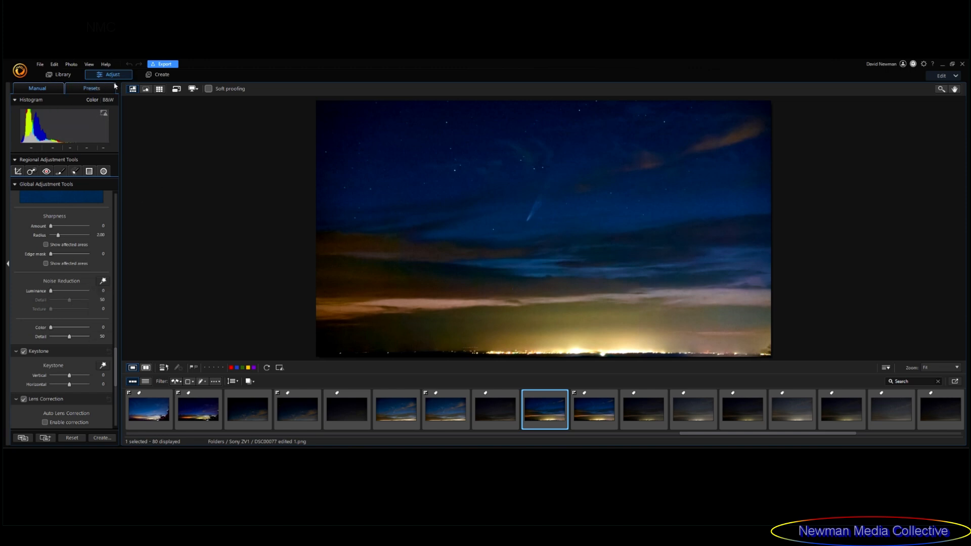
left_click(96, 89)
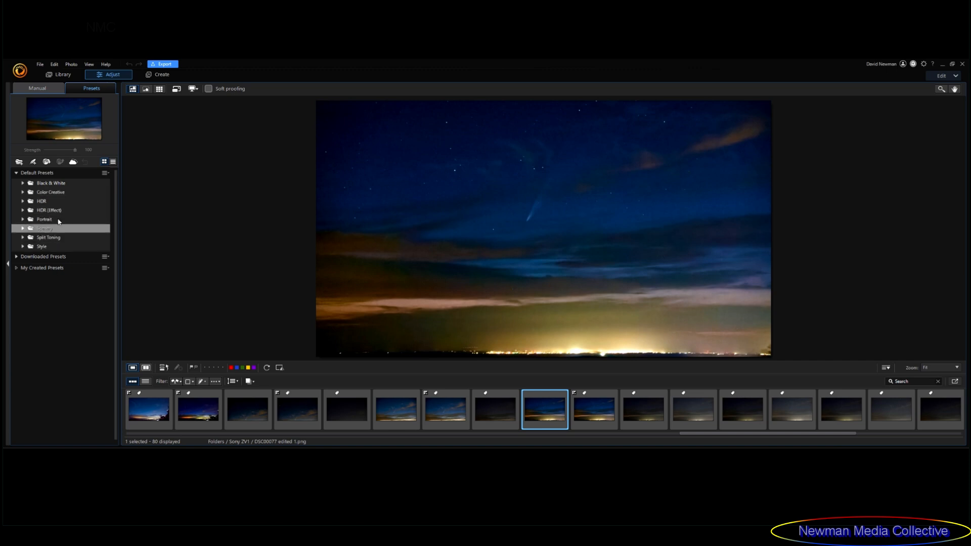
Open DSC00077 edited 1.png in Guided editing and apply the Last Edited watermark template
left_click(956, 79)
left_click(937, 89)
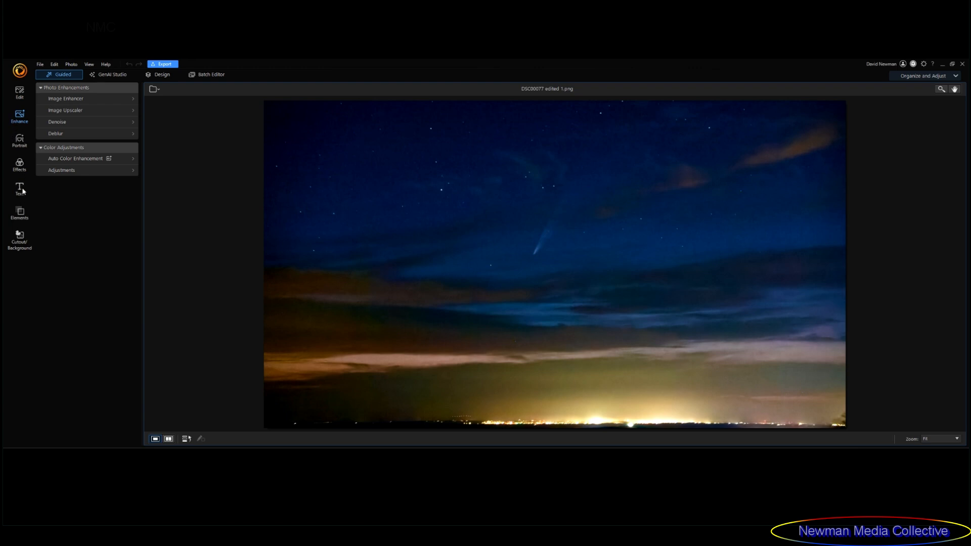
left_click(21, 215)
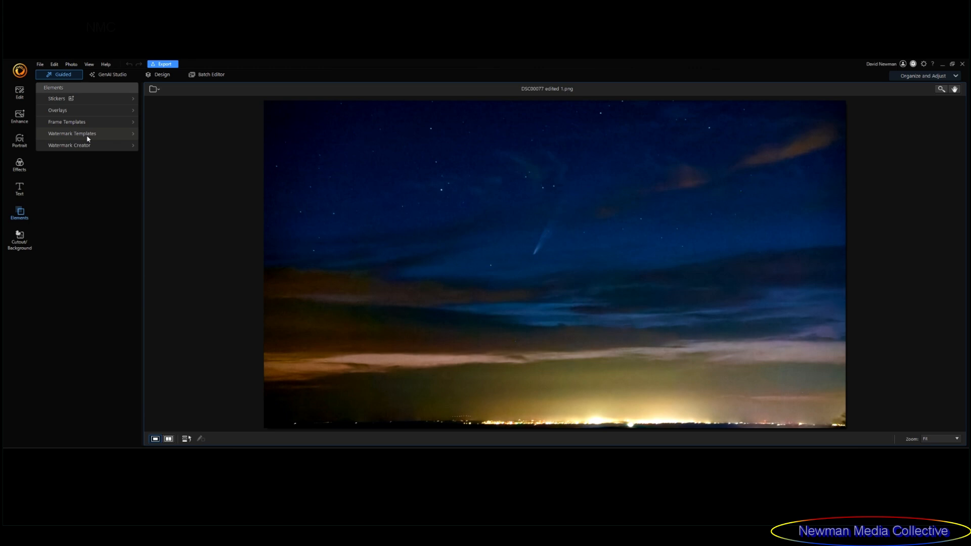
left_click(88, 138)
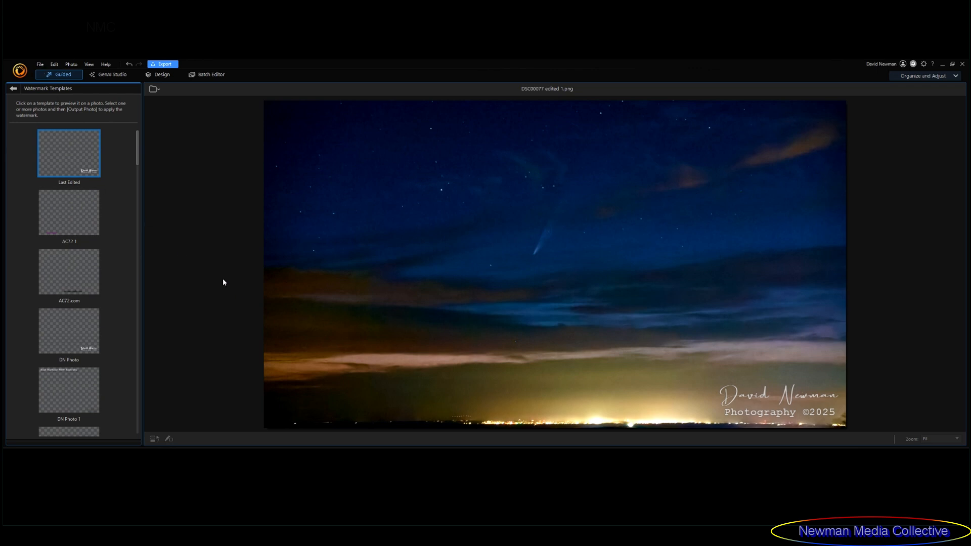
Save the watermarked photo as a PNG file named DSC00077-1W in the From Camera folder
left_click(43, 65)
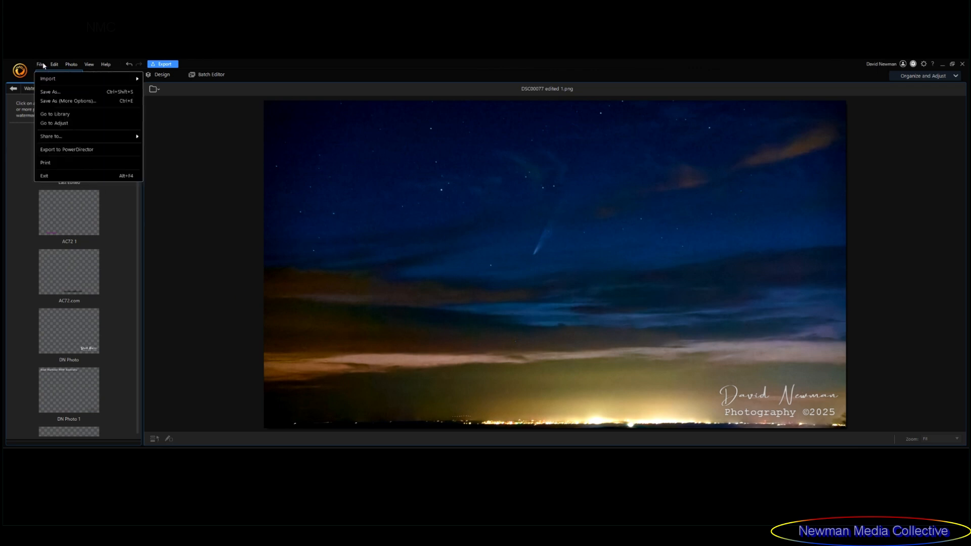
left_click(56, 93)
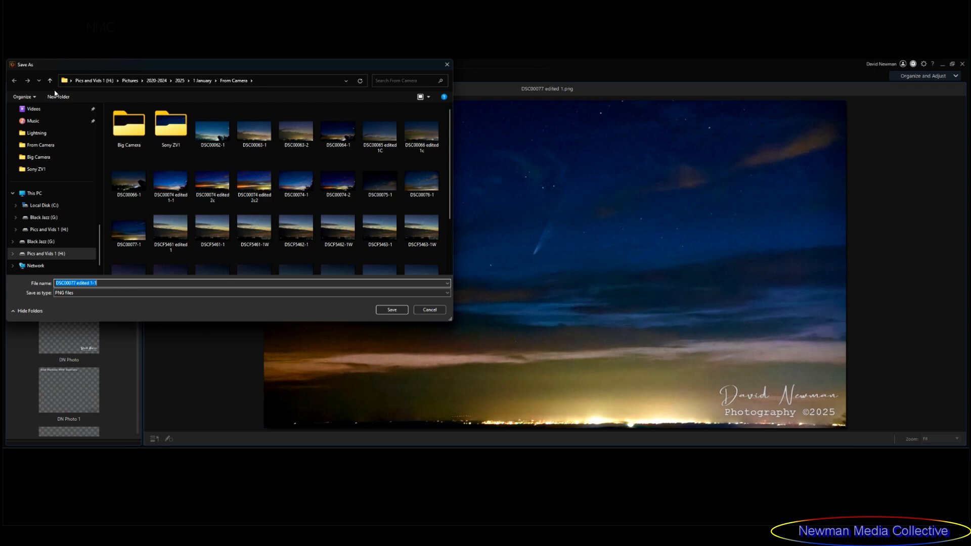
left_click(101, 283)
left_click_drag(76, 283, 112, 287)
key("BackSpace")
key("BackSpace")
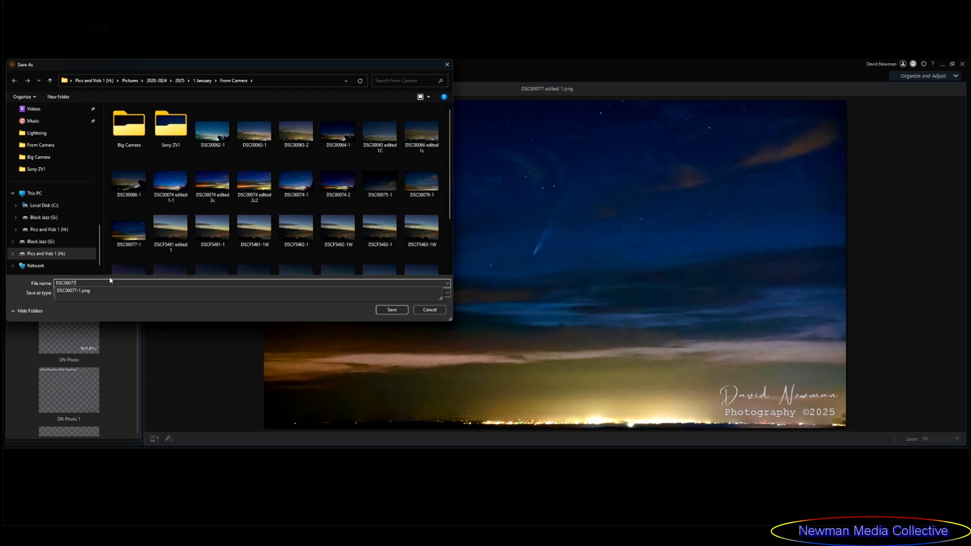
type("-1W")
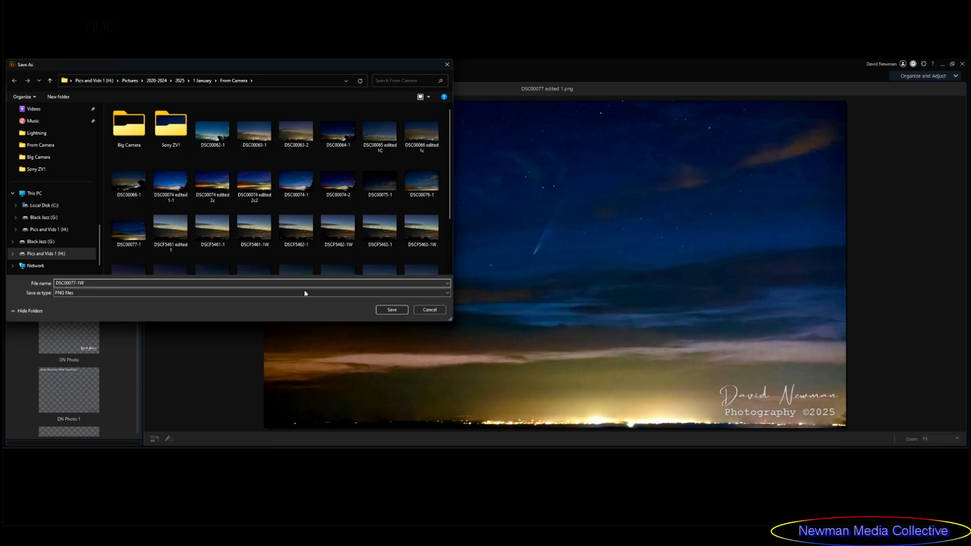
left_click(390, 311)
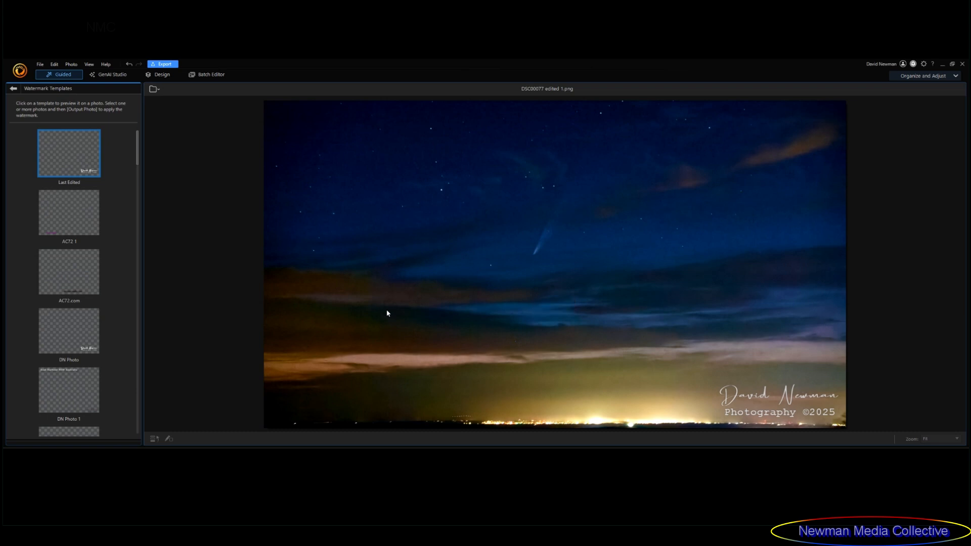
Close the watermark templates and return to the Library without adding the watermarked photo to it
left_click(16, 90)
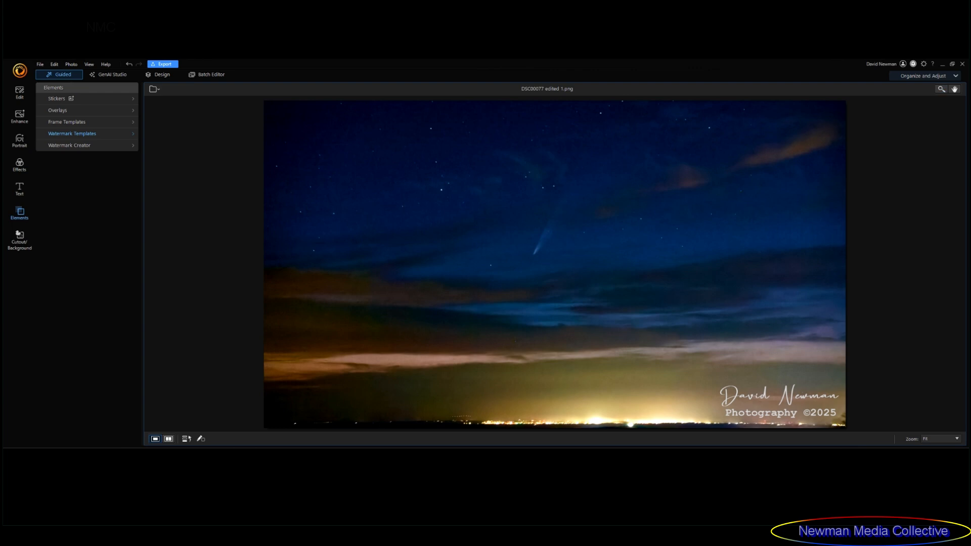
left_click(928, 77)
left_click(904, 89)
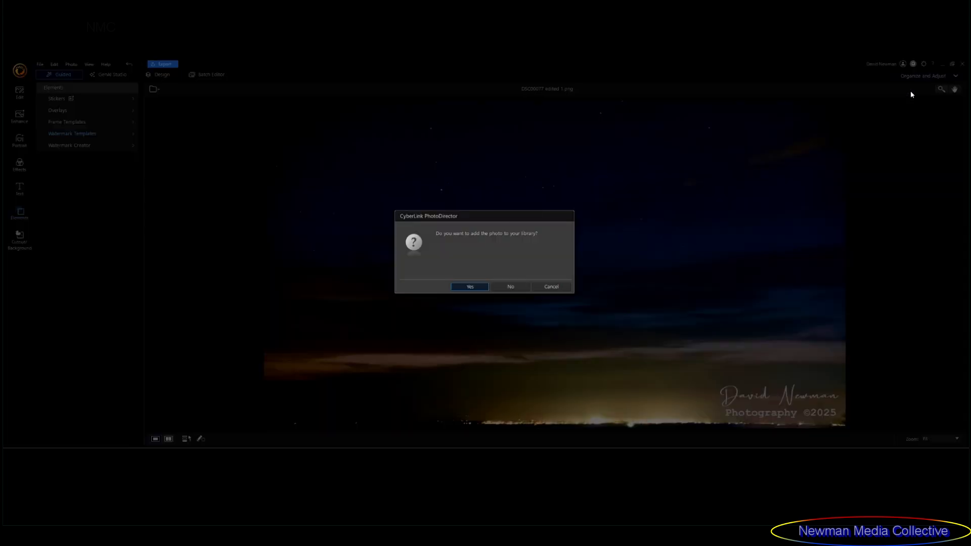
left_click(514, 289)
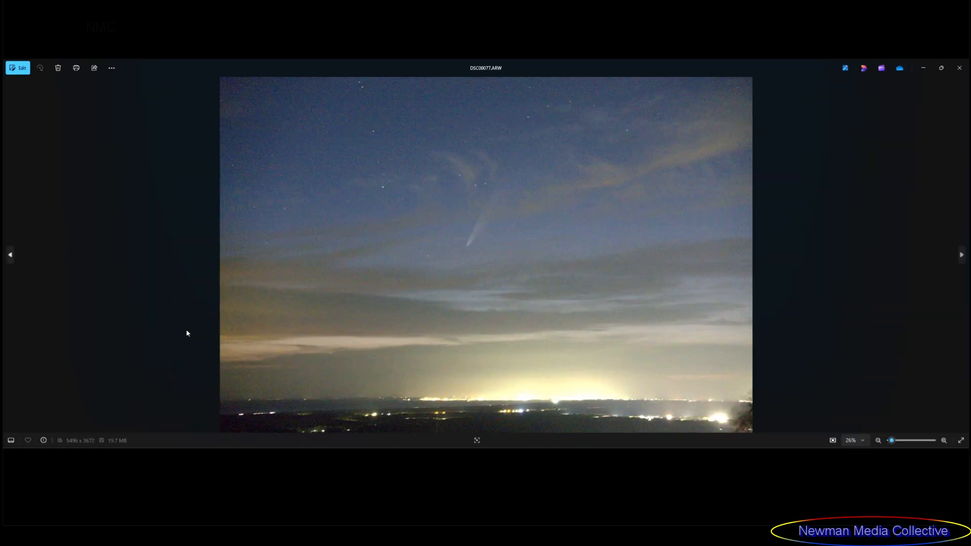
Compare the original DSC00077.ARW with DSC00077 edited 1.png in the Windows photo viewer
left_click(12, 257)
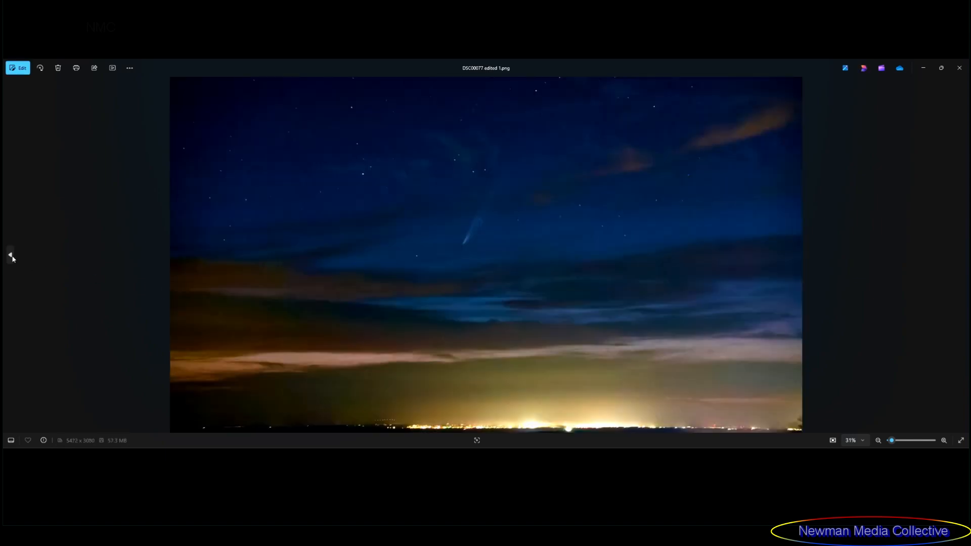